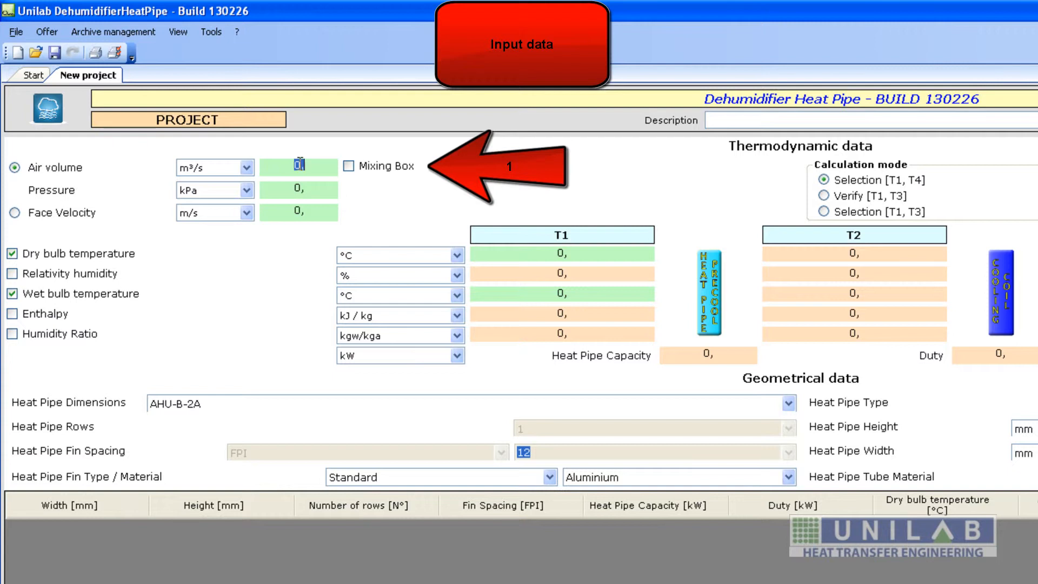
Set the air volume to 5 m³/s, trying m³/h and l/h as its unit before returning to m³/s.
{"action": "left_click", "coordinate": [246, 167]}
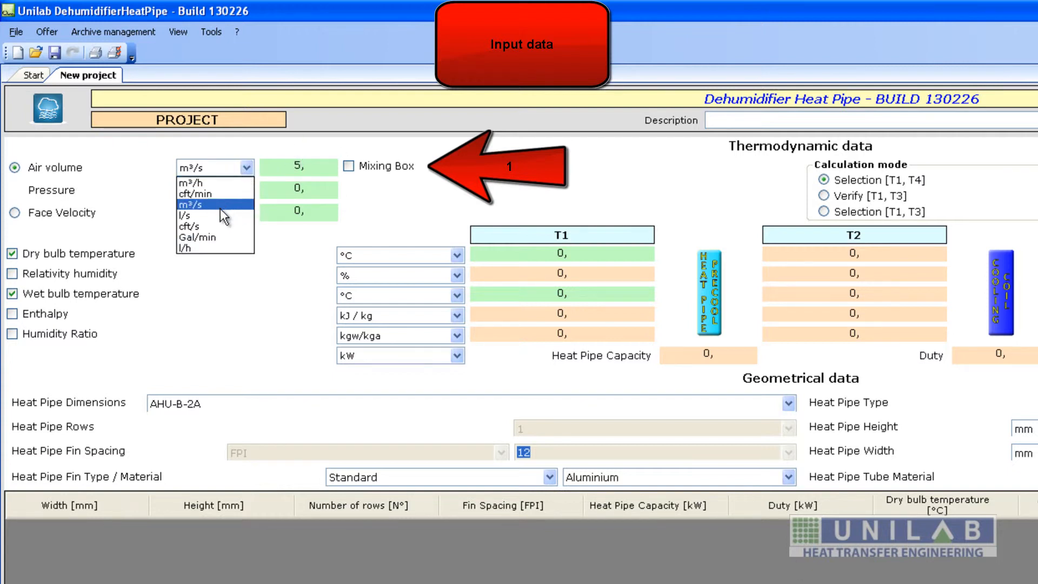
{"action": "left_click", "coordinate": [190, 182]}
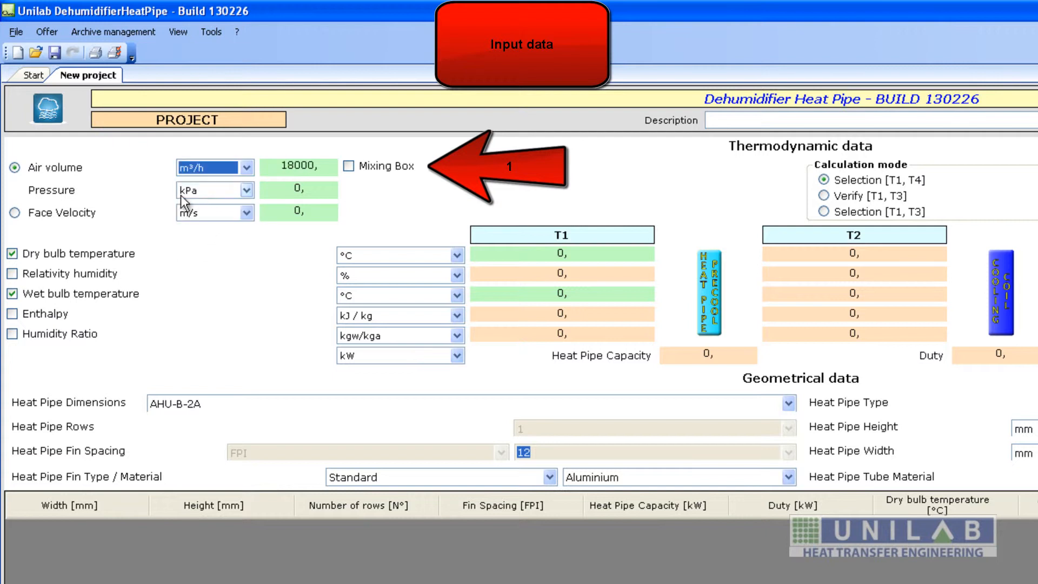
{"action": "left_click", "coordinate": [246, 169]}
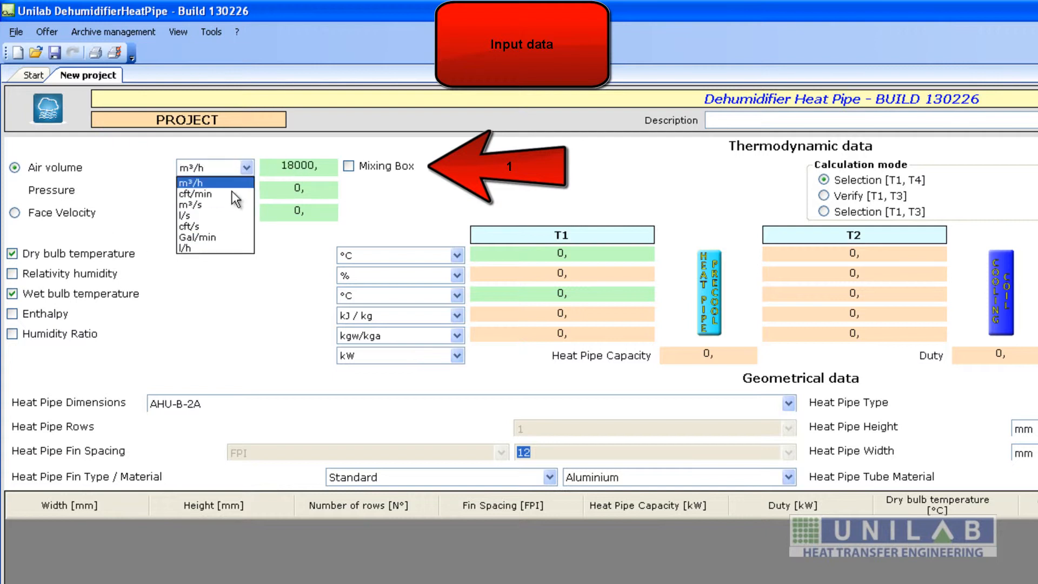
{"action": "left_click", "coordinate": [208, 247]}
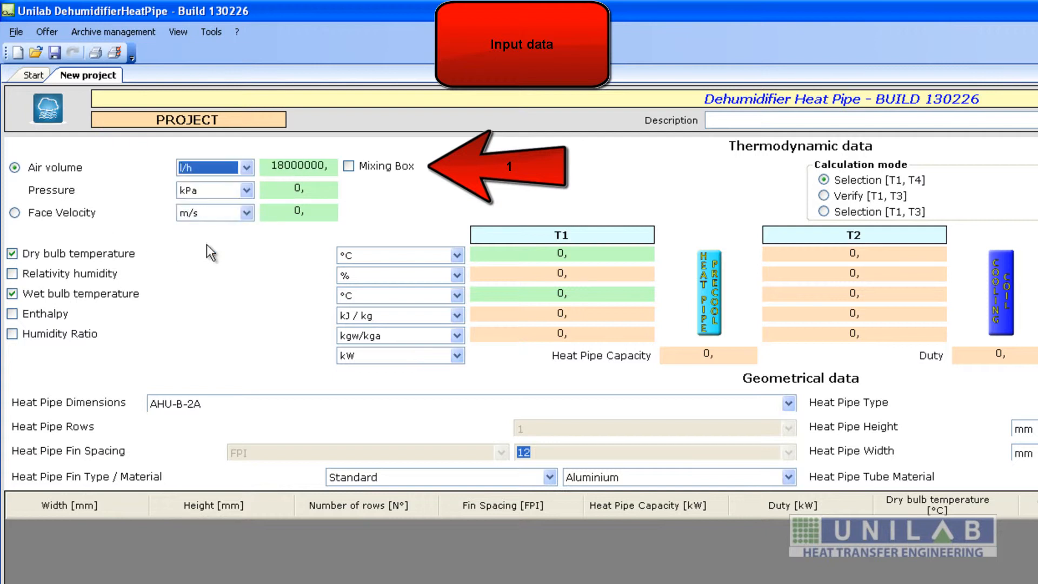
{"action": "left_click", "coordinate": [249, 169]}
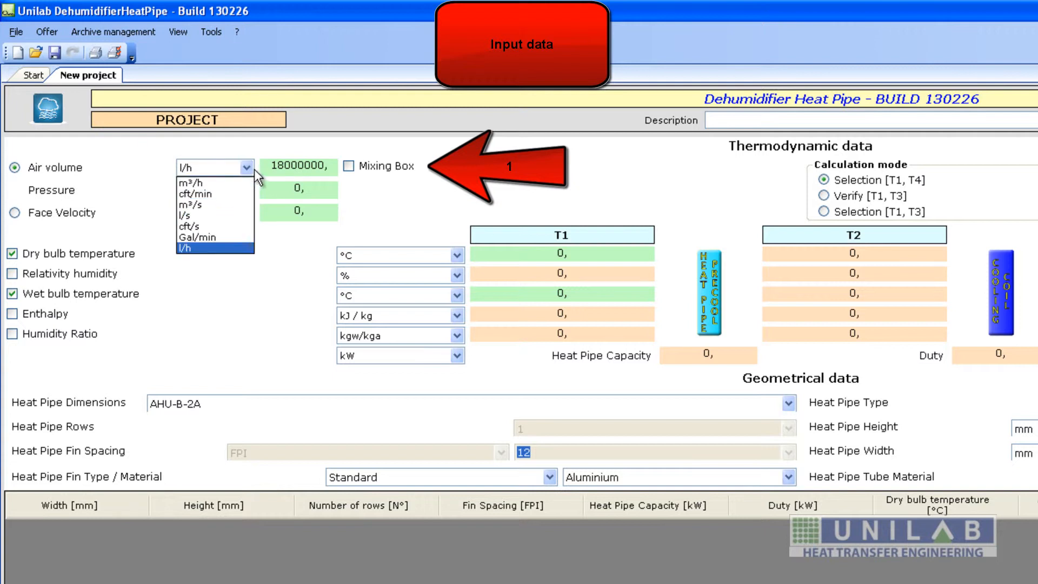
{"action": "left_click", "coordinate": [225, 206]}
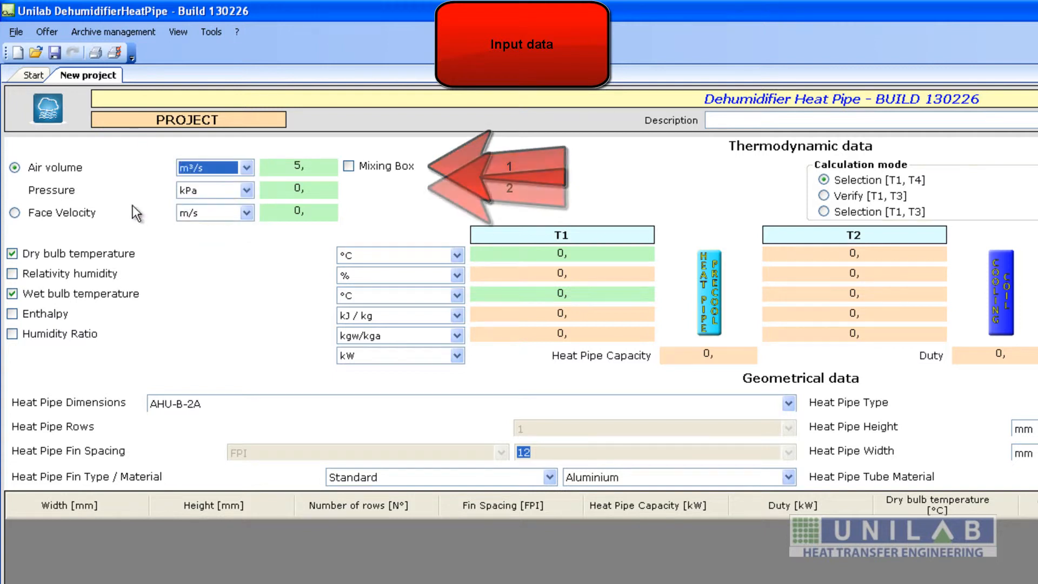
Set the pressure to 101,33 kPa, trying baria and mmHg as its unit before returning to kPa.
{"action": "left_click", "coordinate": [306, 198]}
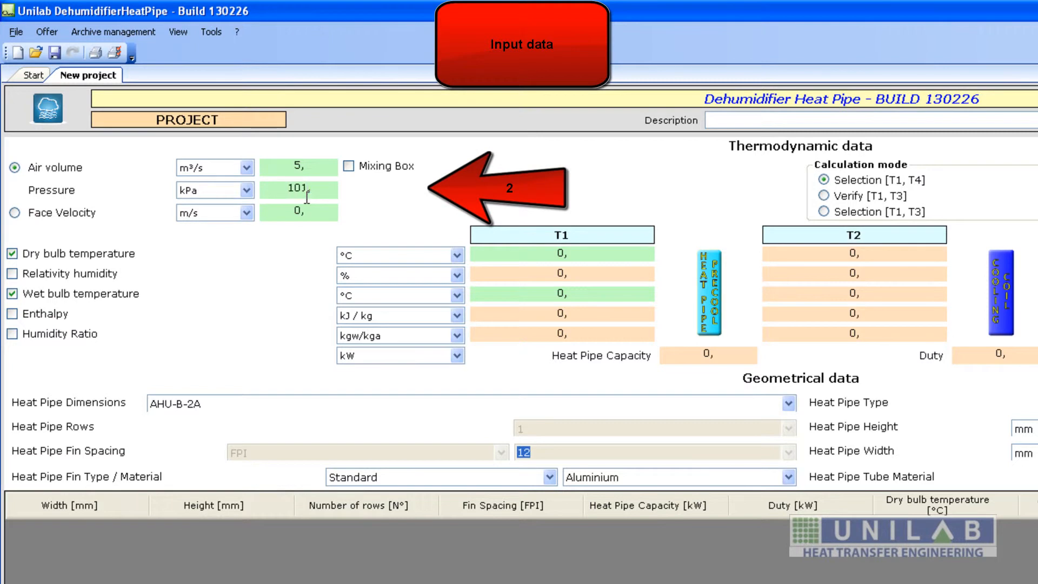
{"action": "type", "text": "101,33"}
{"action": "left_click", "coordinate": [247, 193]}
{"action": "left_click", "coordinate": [222, 205]}
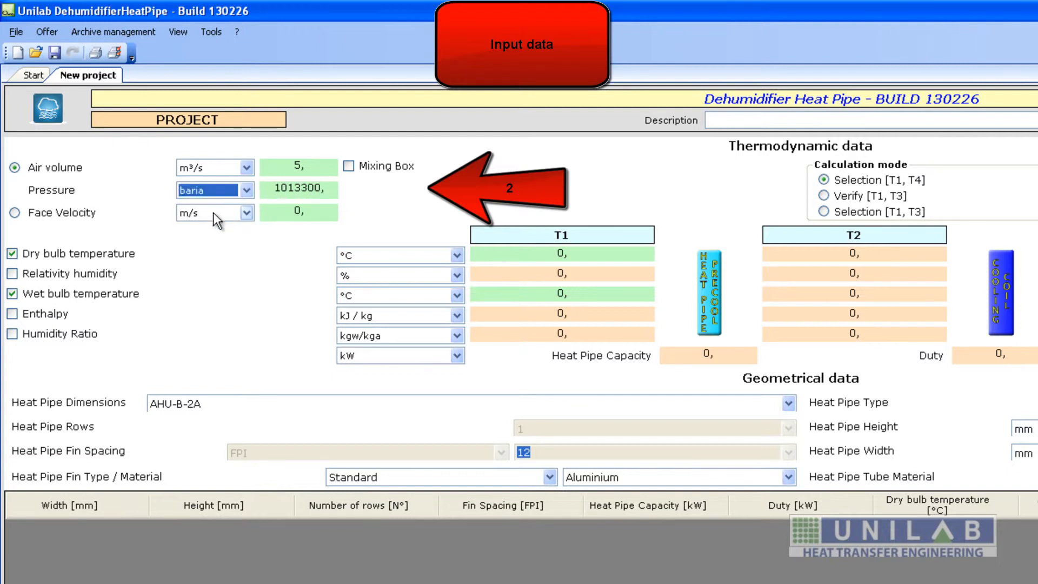
{"action": "left_click", "coordinate": [245, 192]}
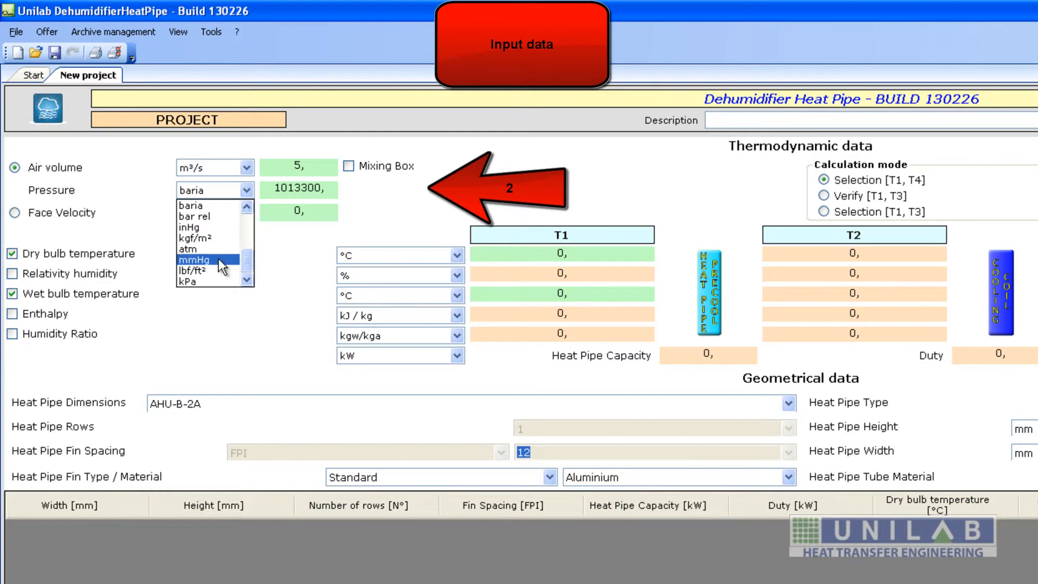
{"action": "left_click", "coordinate": [219, 259]}
{"action": "left_click", "coordinate": [245, 191]}
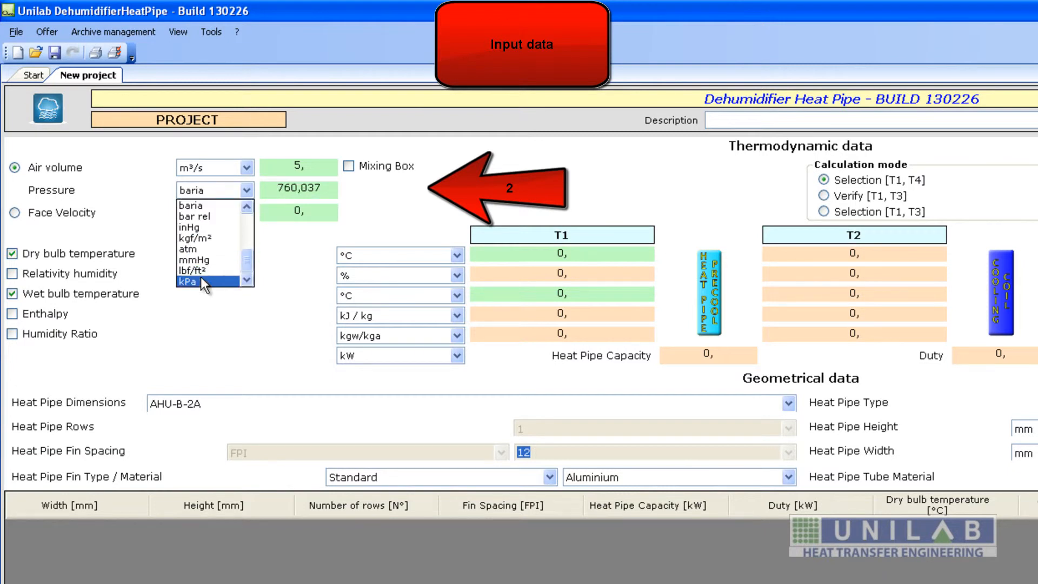
{"action": "left_click", "coordinate": [200, 279]}
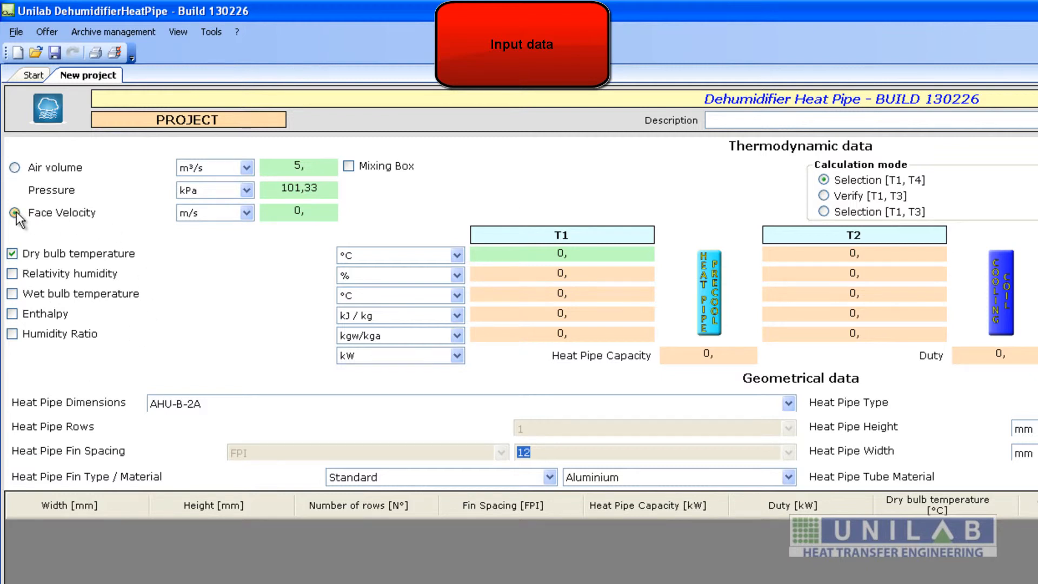
Select air volume instead of face velocity as the flow input and set the T1 dry bulb temperature to 33 °C.
{"action": "left_click", "coordinate": [15, 167]}
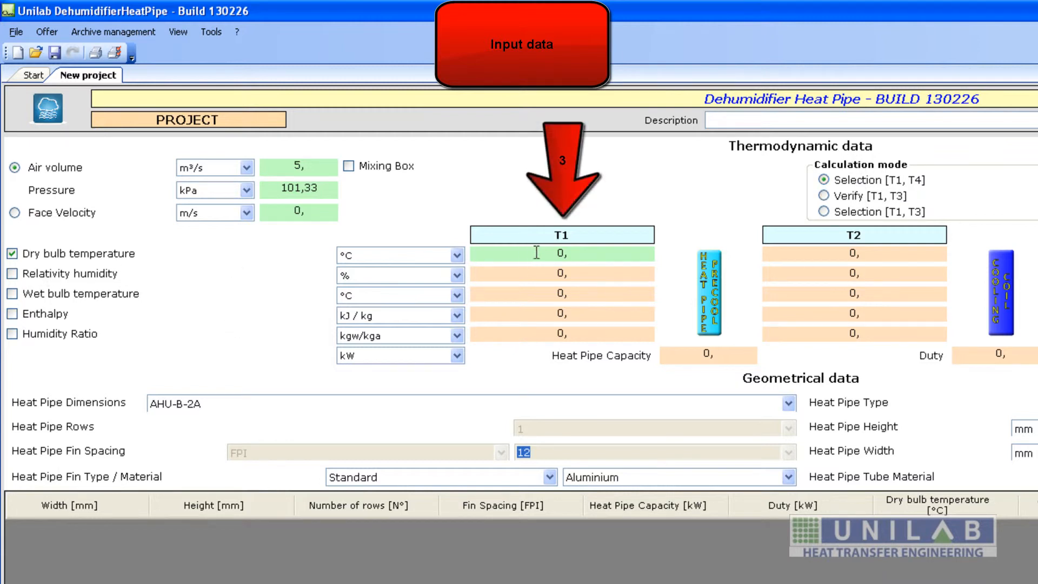
{"action": "double_click", "coordinate": [567, 251]}
{"action": "type", "text": "33"}
Convert the dry bulb temperature unit to K and °F, and return it to °C.
{"action": "left_click", "coordinate": [456, 255]}
{"action": "left_click", "coordinate": [414, 279]}
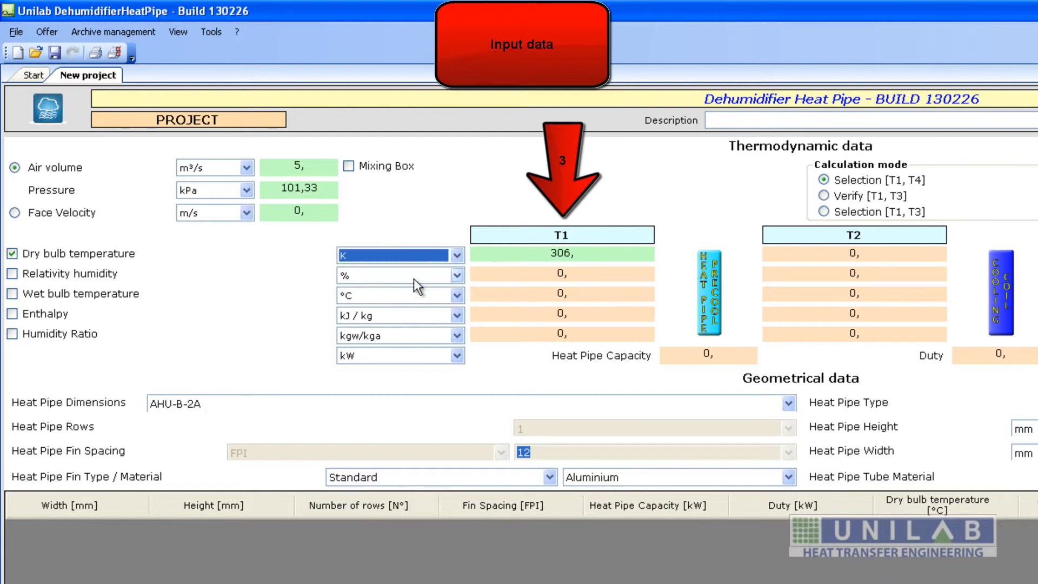
{"action": "left_click", "coordinate": [457, 258]}
{"action": "left_click", "coordinate": [423, 291]}
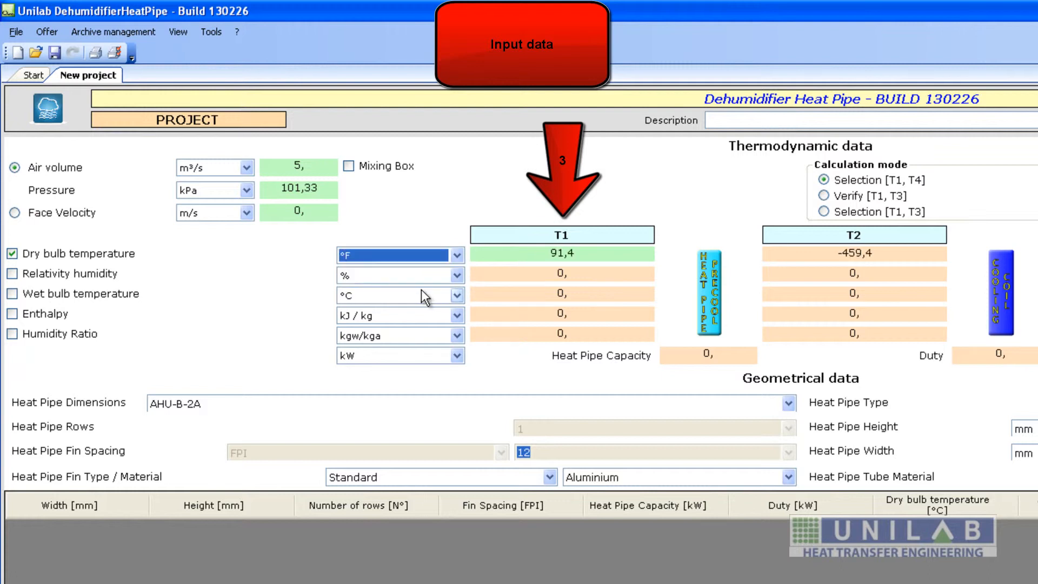
{"action": "left_click", "coordinate": [456, 258]}
{"action": "left_click", "coordinate": [421, 271]}
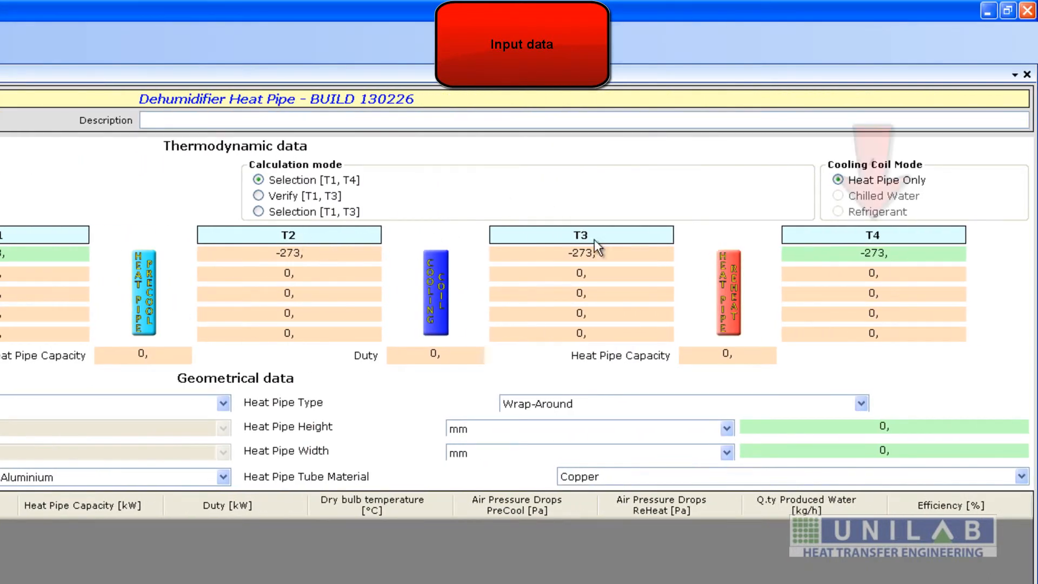
Set the T4 dry bulb temperature to 11,7 °C and the wet bulb temperatures to 27 °C at T1 and 14 °C at T4.
{"action": "left_click", "coordinate": [863, 253]}
{"action": "left_click", "coordinate": [865, 252]}
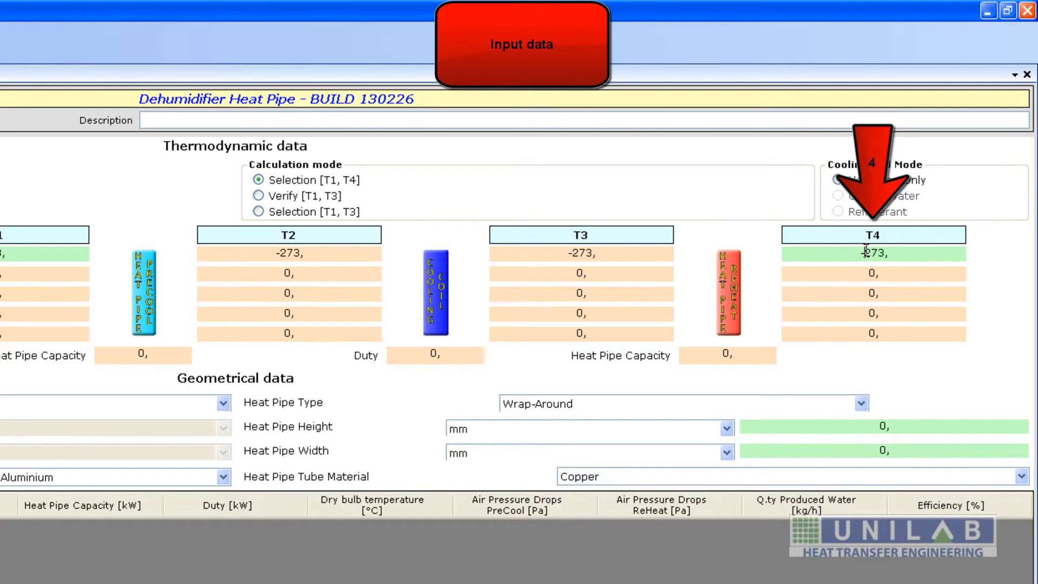
{"action": "left_click_drag", "start_coordinate": [884, 253], "coordinate": [857, 253]}
{"action": "type", "text": "11,7"}
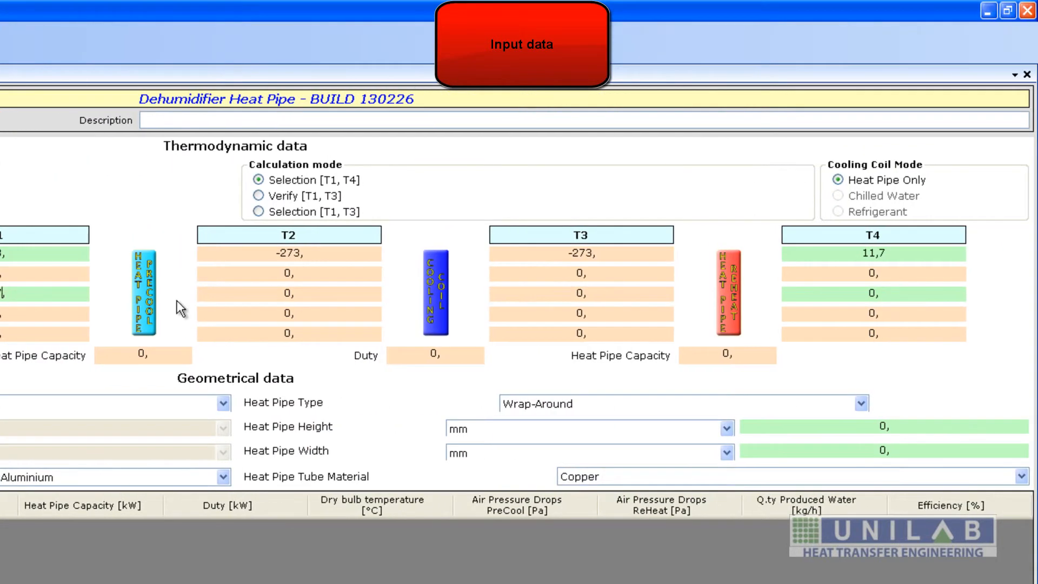
{"action": "double_click", "coordinate": [873, 293]}
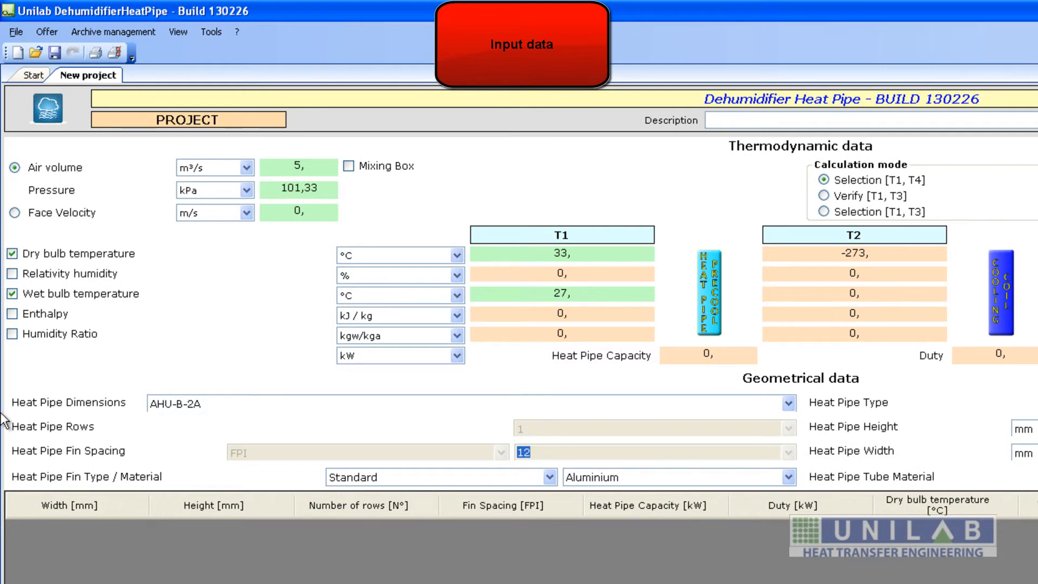
Try relativity humidity, enthalpy and humidity ratio as the second air parameter and restore wet bulb temperature.
{"action": "left_click", "coordinate": [12, 274]}
{"action": "left_click", "coordinate": [12, 294]}
{"action": "left_click", "coordinate": [12, 314]}
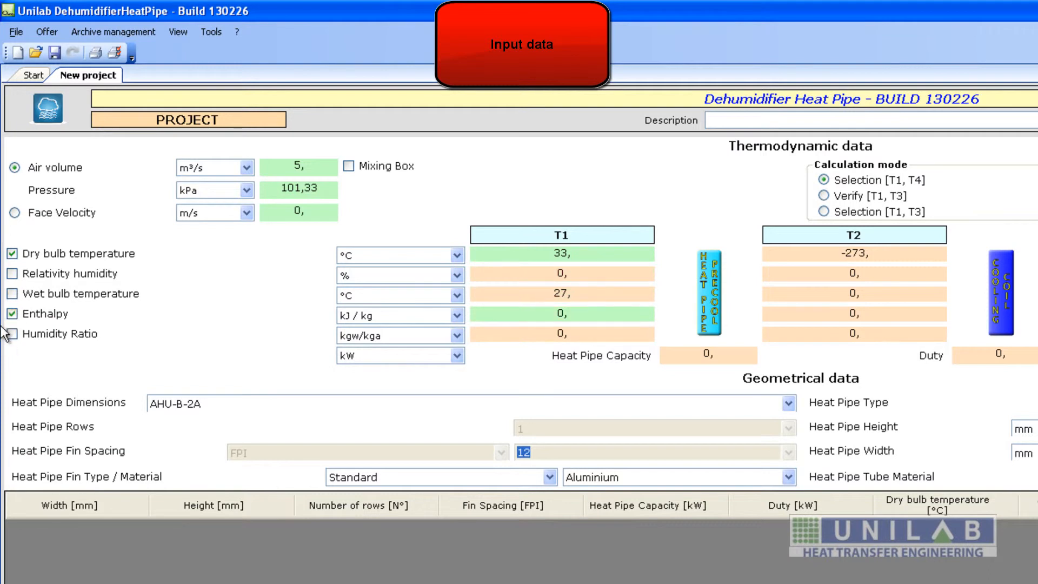
{"action": "left_click", "coordinate": [12, 334]}
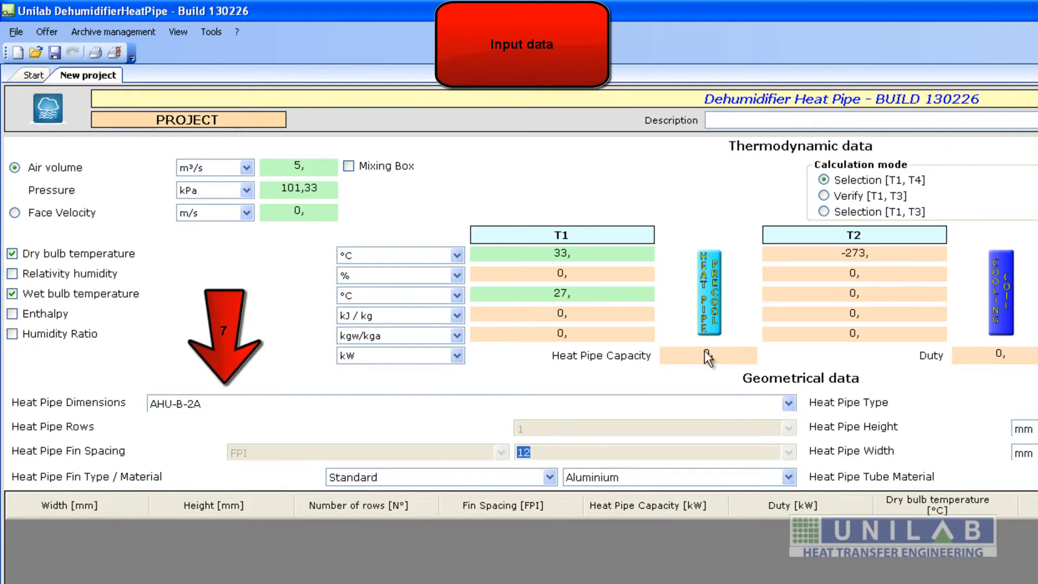
Browse the available heat pipe dimensions and choose AHU-B-2A.
{"action": "left_click", "coordinate": [788, 403]}
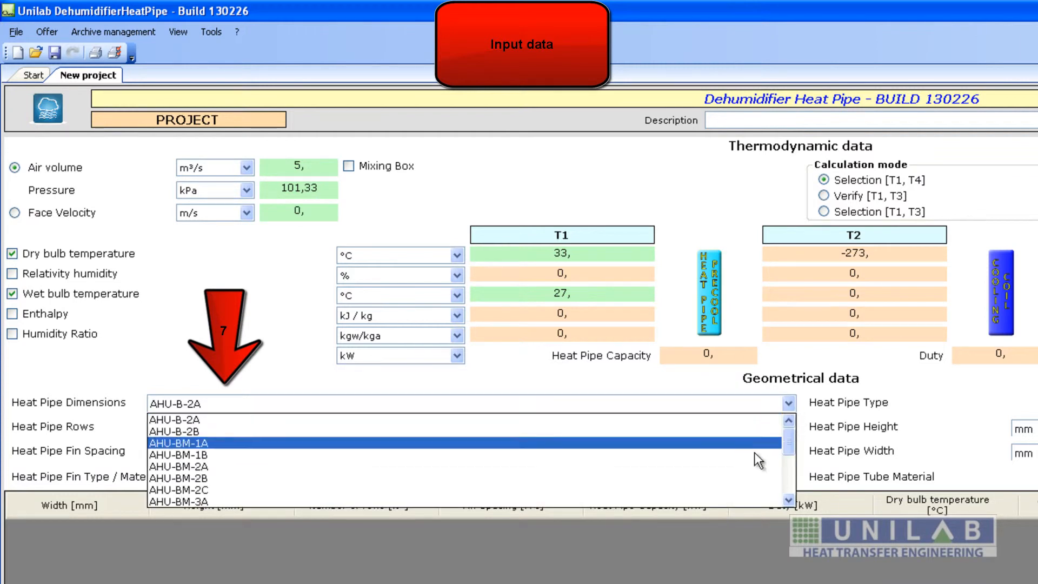
{"action": "left_click_drag", "start_coordinate": [790, 444], "coordinate": [794, 503]}
{"action": "scroll", "coordinate": [514, 442], "scroll_direction": "up", "scroll_amount": 5}
{"action": "left_click", "coordinate": [389, 421]}
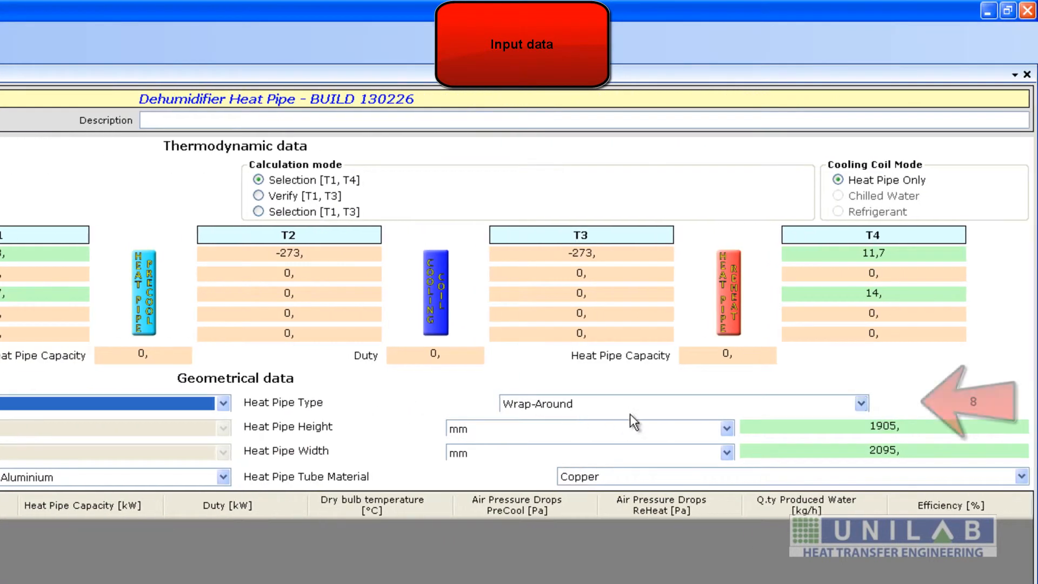
Switch the heat pipe type to Monoflat and back to Wrap-Around.
{"action": "left_click", "coordinate": [861, 405]}
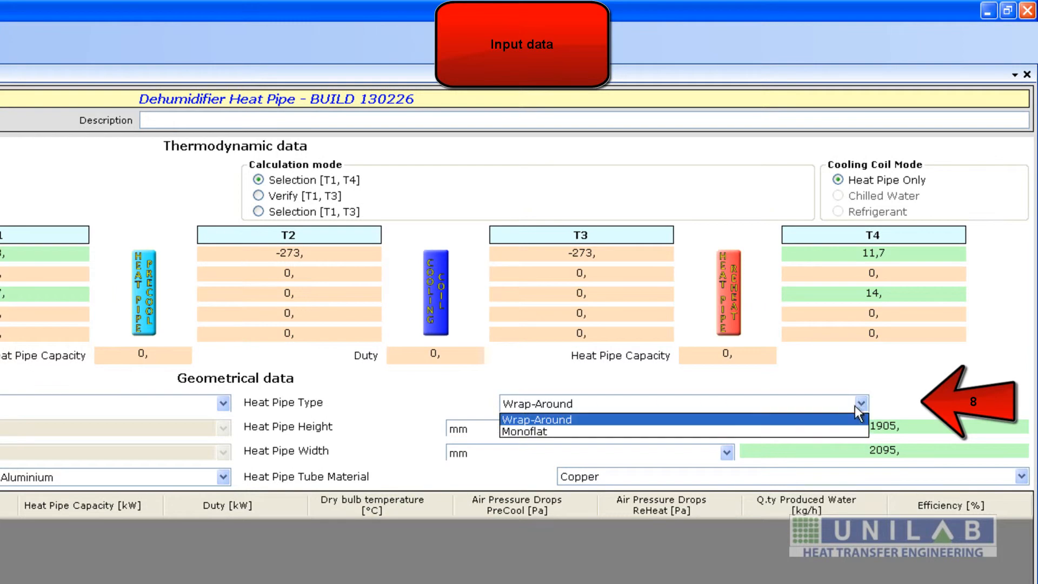
{"action": "left_click", "coordinate": [634, 433]}
{"action": "left_click", "coordinate": [713, 402]}
{"action": "left_click", "coordinate": [637, 420]}
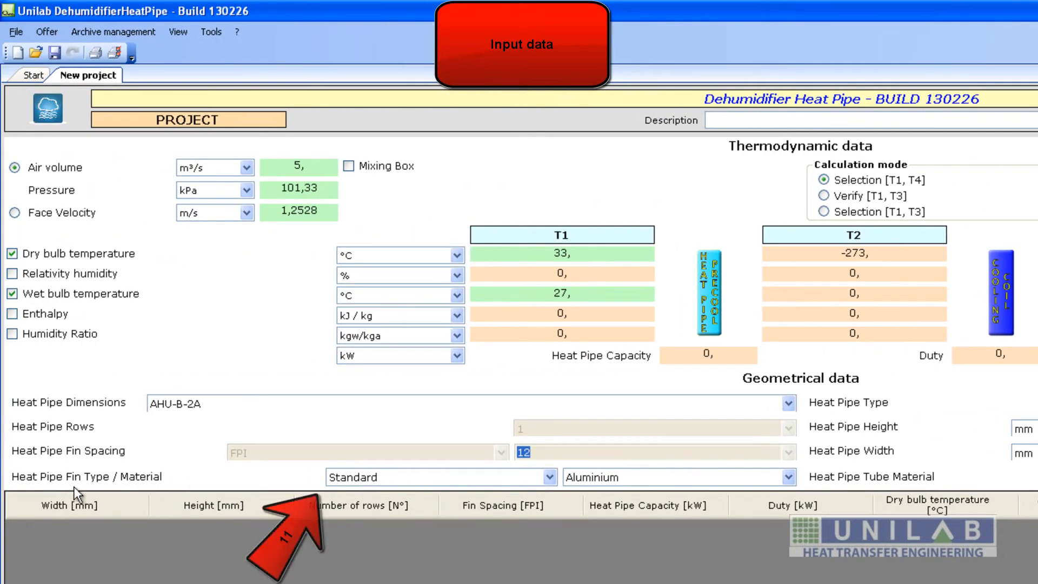
Choose the Standard fin type with Aluminium as fin material, and Copper as the heat pipe tube material.
{"action": "left_click", "coordinate": [549, 477]}
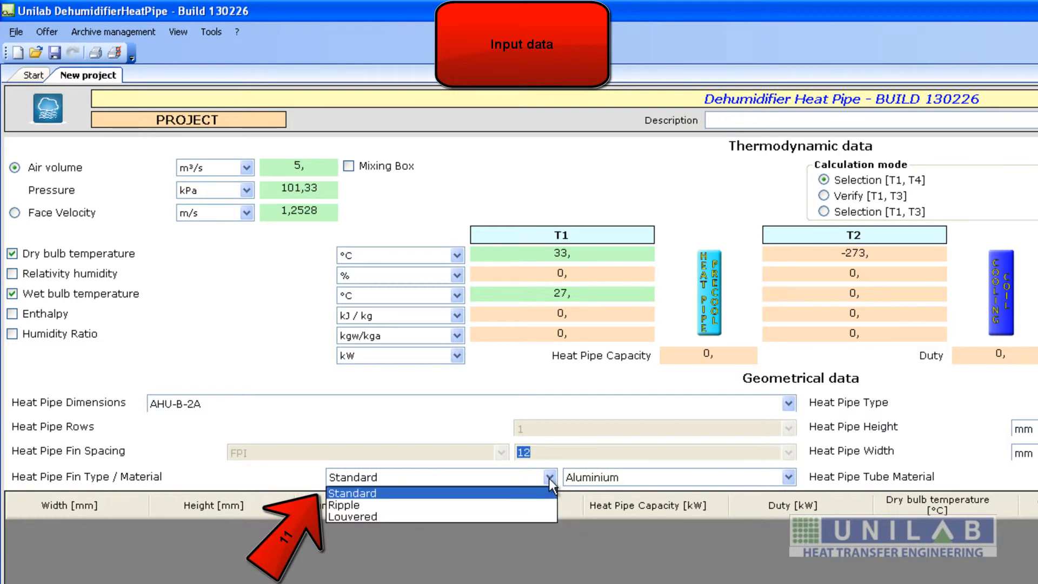
{"action": "left_click", "coordinate": [426, 494]}
{"action": "left_click", "coordinate": [789, 477]}
{"action": "mouse_move", "coordinate": [789, 540]}
{"action": "left_mouse_down"}
{"action": "mouse_move", "coordinate": [789, 519]}
{"action": "mouse_move", "coordinate": [789, 542]}
{"action": "left_mouse_up"}
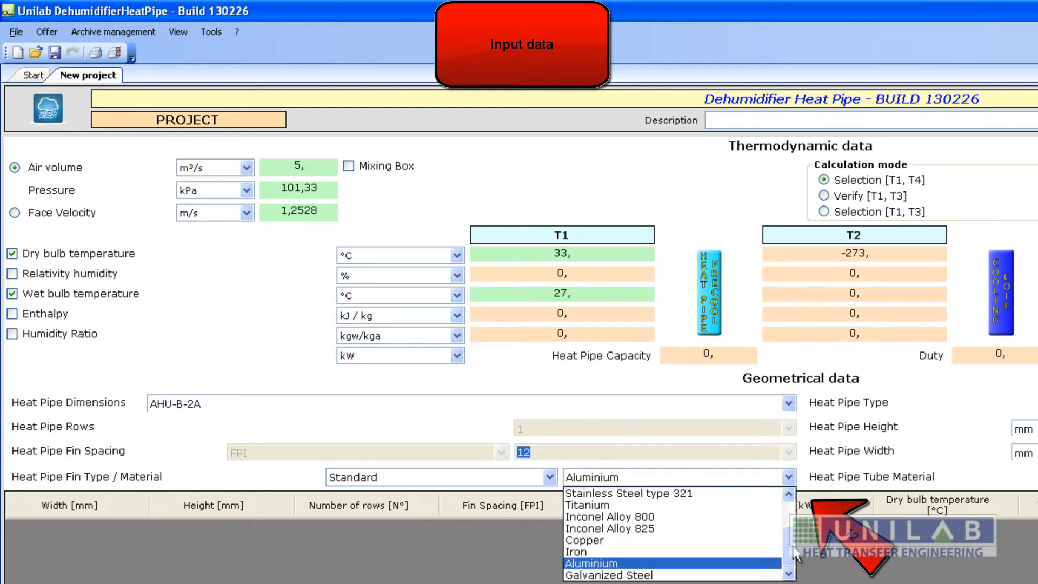
{"action": "left_click", "coordinate": [729, 568]}
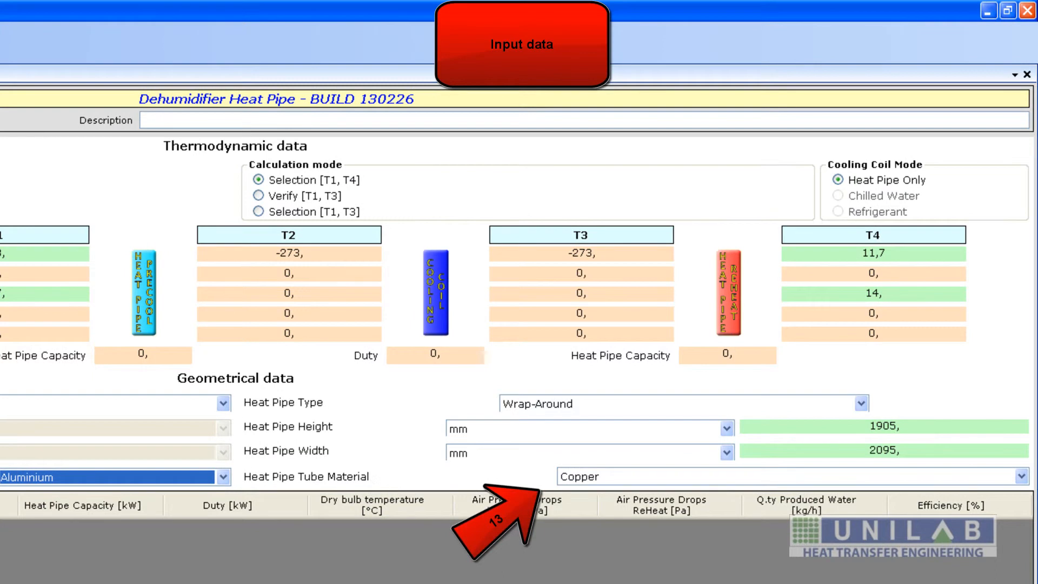
{"action": "left_click", "coordinate": [1021, 476]}
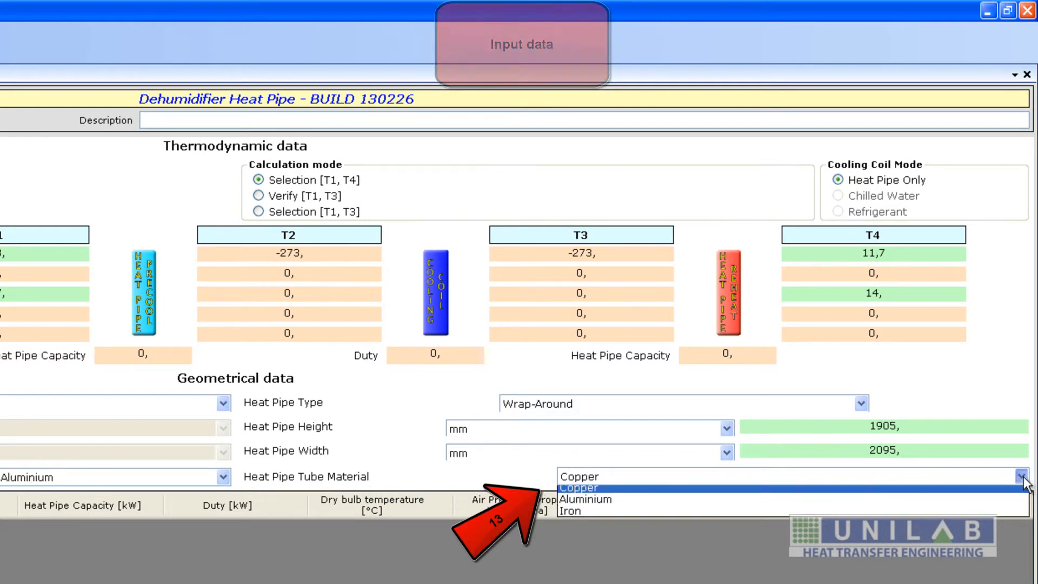
{"action": "left_click", "coordinate": [868, 492]}
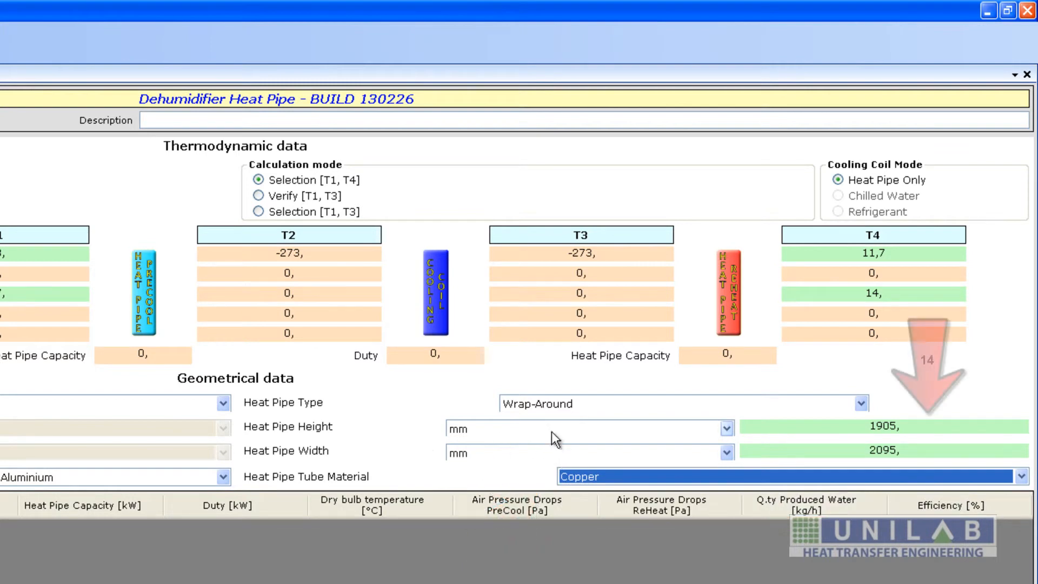
Set the heat pipe height to 1905 mm, trying ft and in as its unit before returning to mm.
{"action": "double_click", "coordinate": [891, 426]}
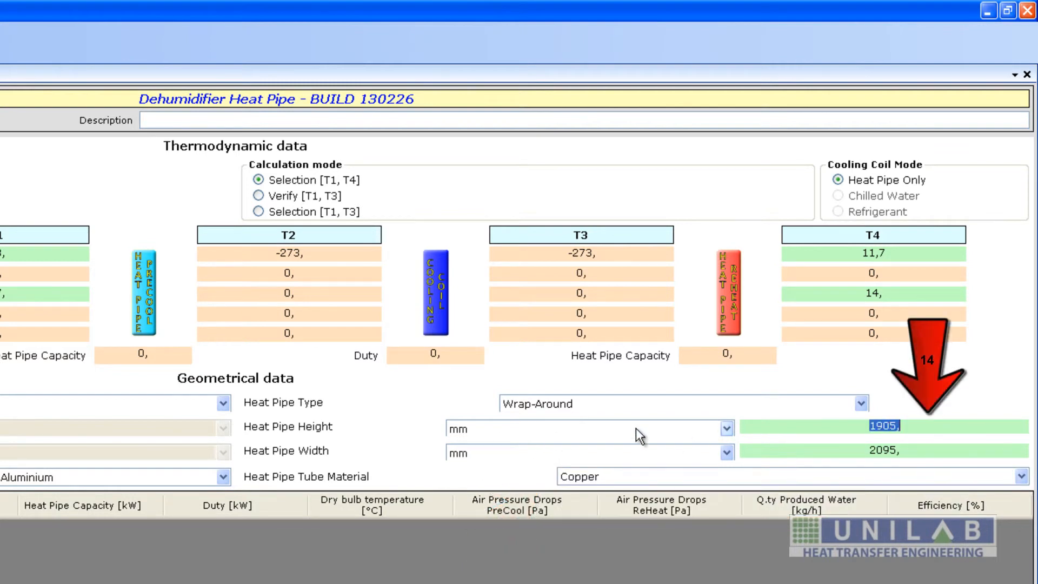
{"action": "type", "text": "1905"}
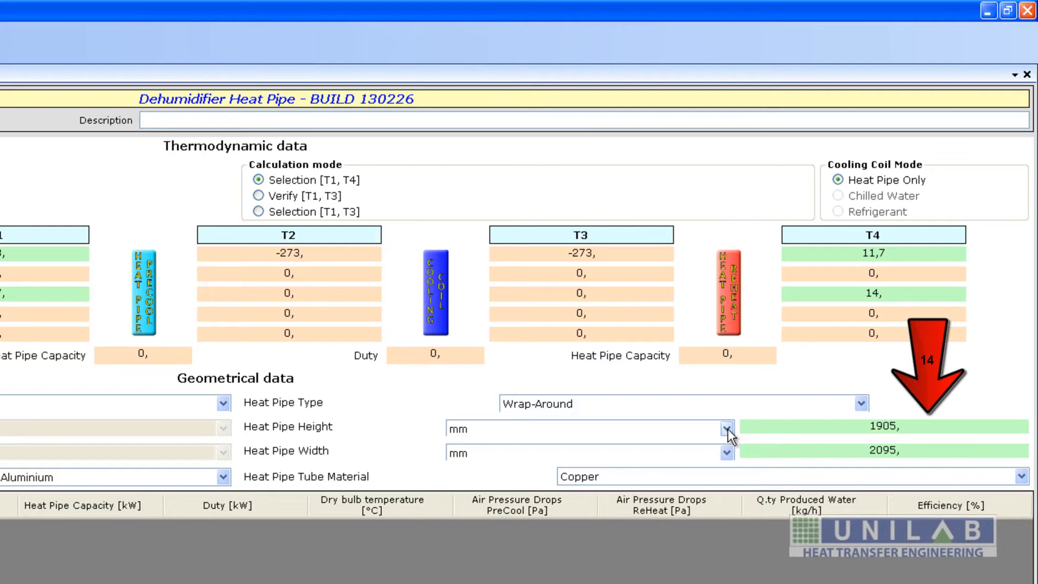
{"action": "left_click", "coordinate": [727, 429]}
{"action": "left_click", "coordinate": [647, 457]}
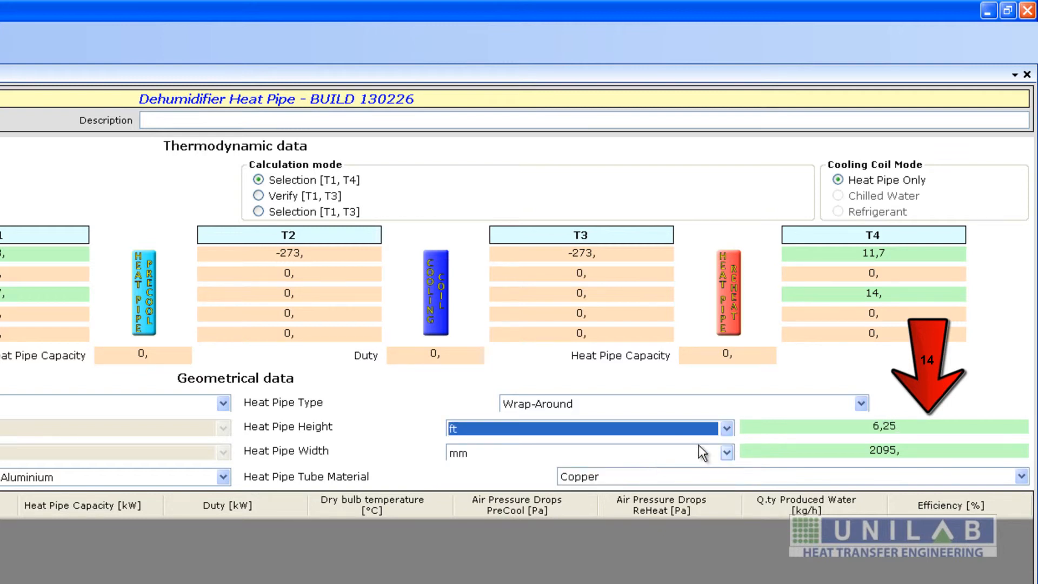
{"action": "left_click", "coordinate": [728, 433]}
{"action": "left_click", "coordinate": [632, 467]}
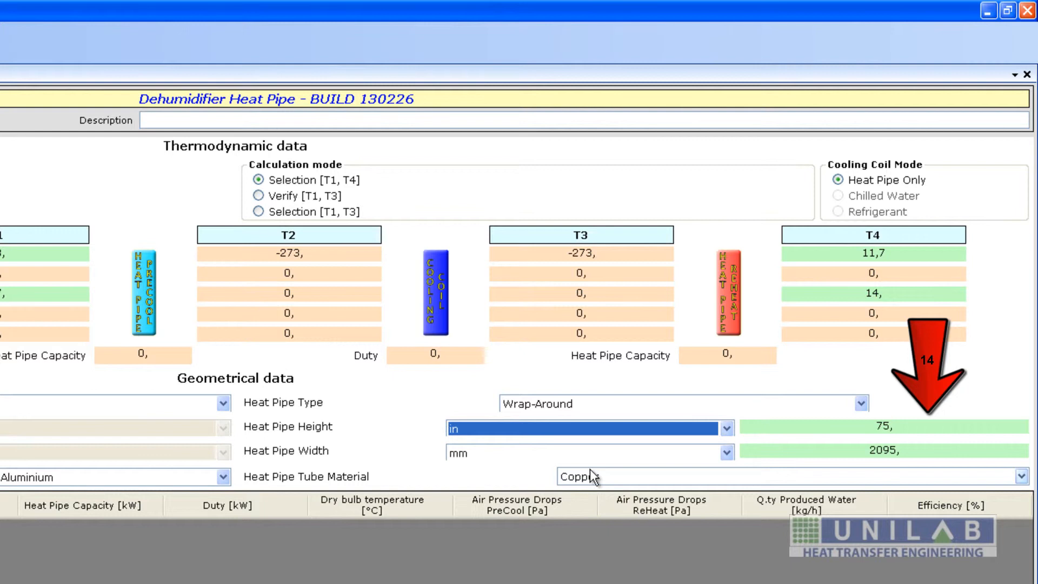
{"action": "left_click", "coordinate": [713, 433]}
{"action": "left_click", "coordinate": [697, 446]}
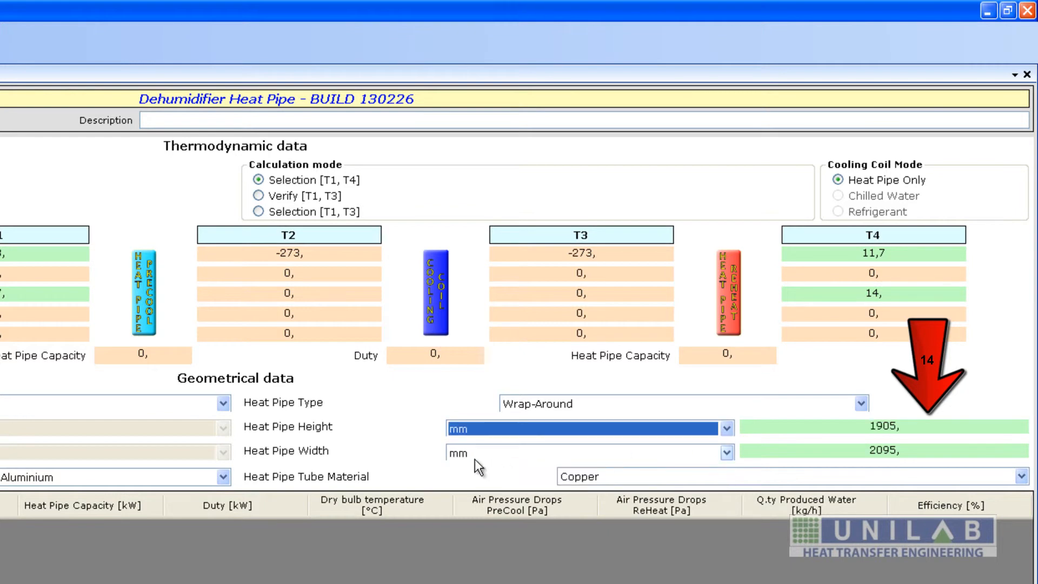
Set the heat pipe width to 2095 with mm as its unit.
{"action": "double_click", "coordinate": [907, 446]}
{"action": "type", "text": "2095"}
{"action": "left_click", "coordinate": [727, 453]}
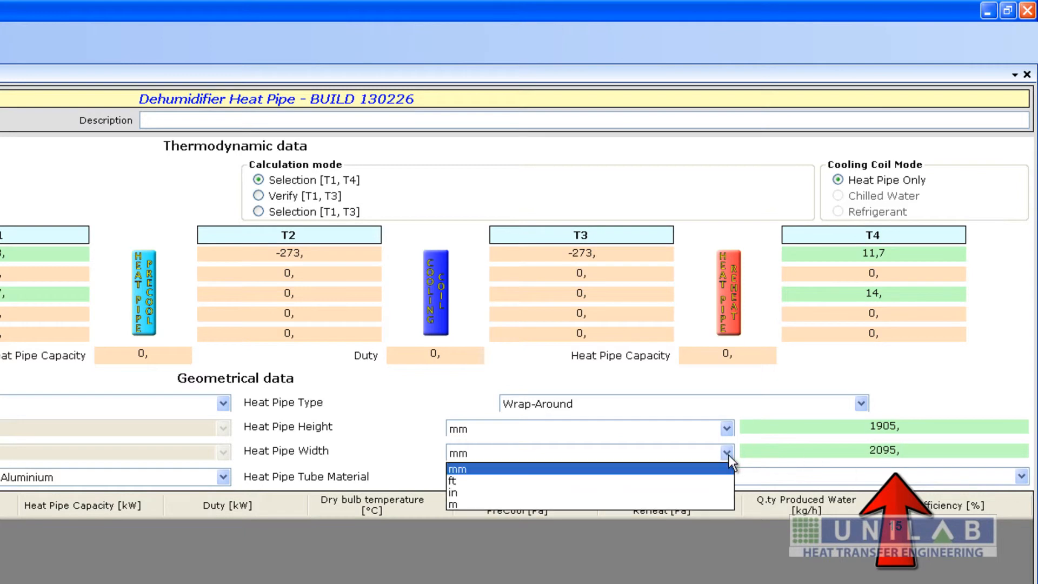
{"action": "left_click", "coordinate": [656, 469]}
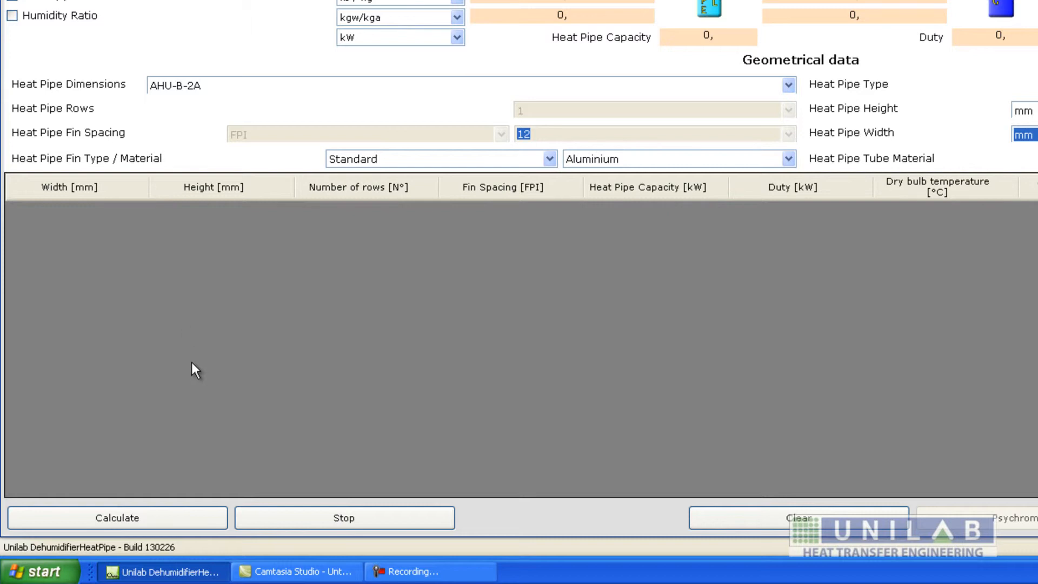
Run the heat pipe calculation and select the solution with 1 row and 6 FPI fin spacing.
{"action": "left_click", "coordinate": [106, 519]}
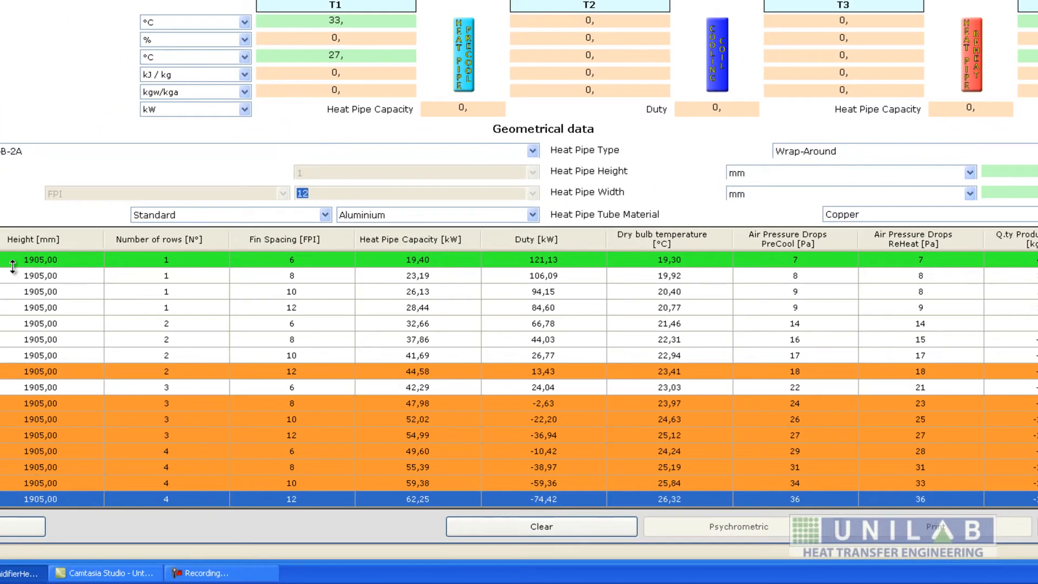
{"action": "double_click", "coordinate": [14, 262]}
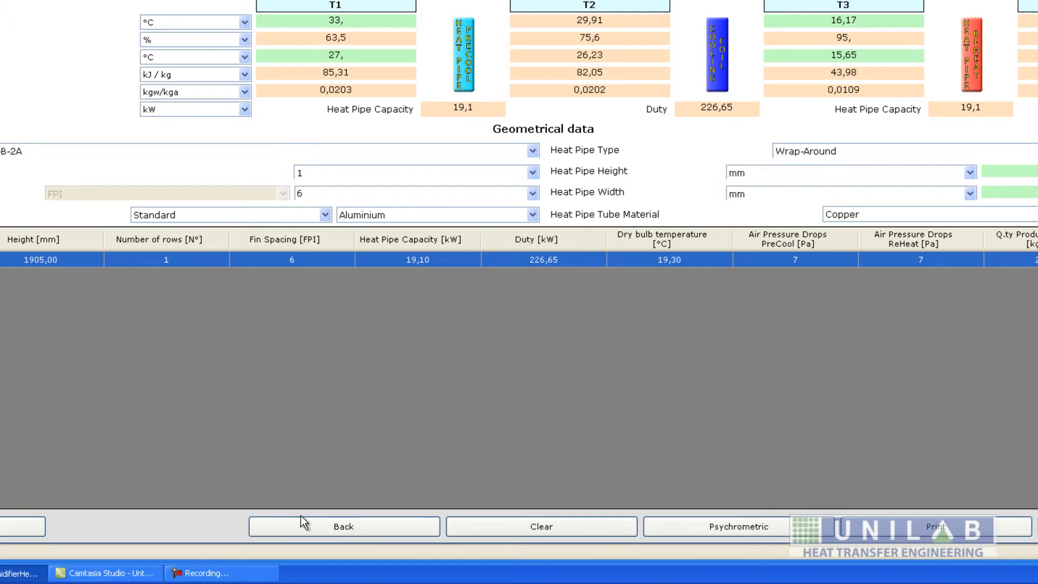
Open the print preview at 150% zoom and examine the technical data report down to the psychrometric chart.
{"action": "left_click", "coordinate": [937, 527]}
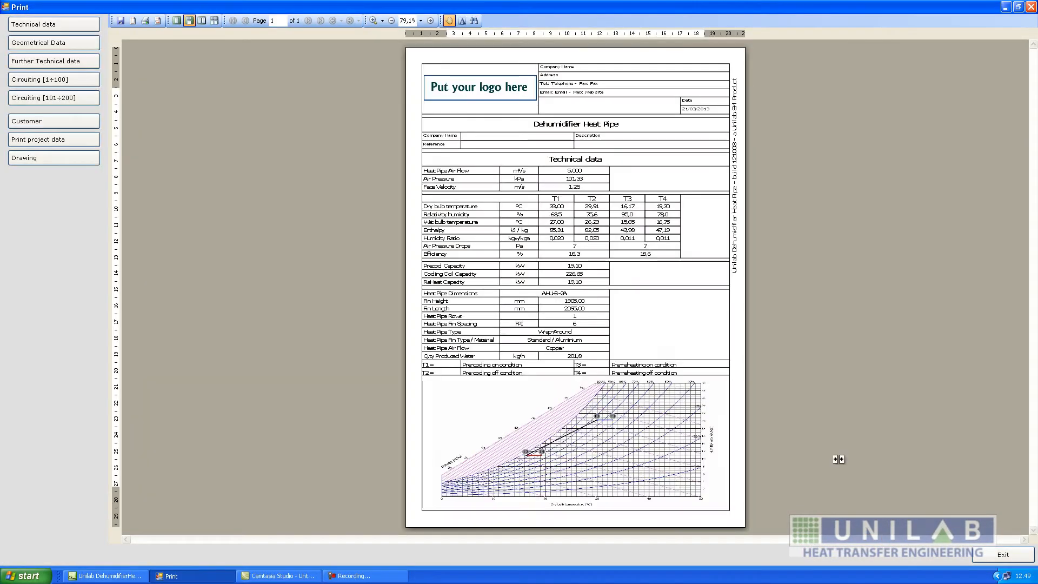
{"action": "left_click", "coordinate": [430, 20]}
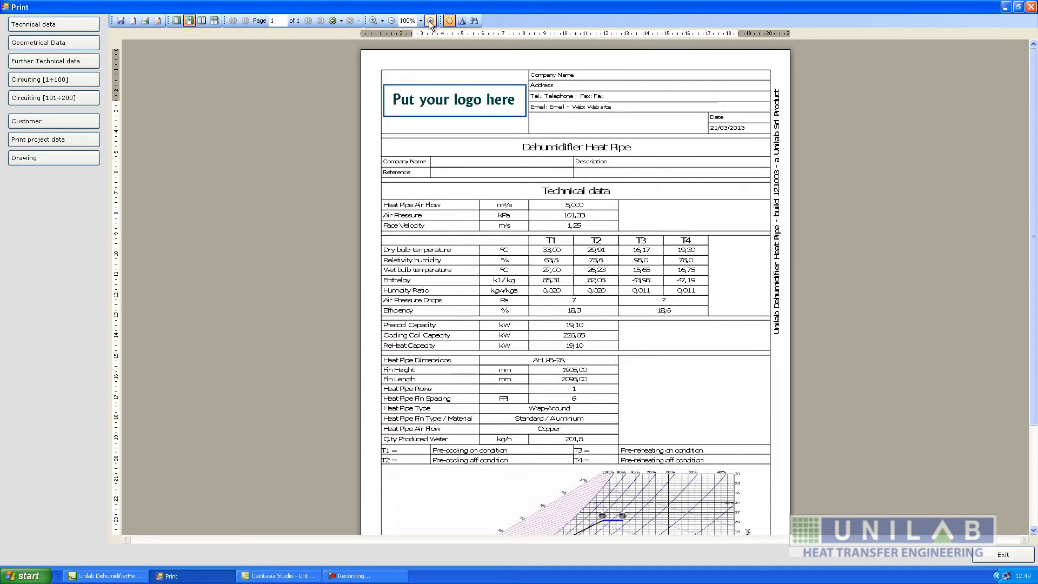
{"action": "left_click", "coordinate": [430, 21]}
{"action": "left_click", "coordinate": [430, 21]}
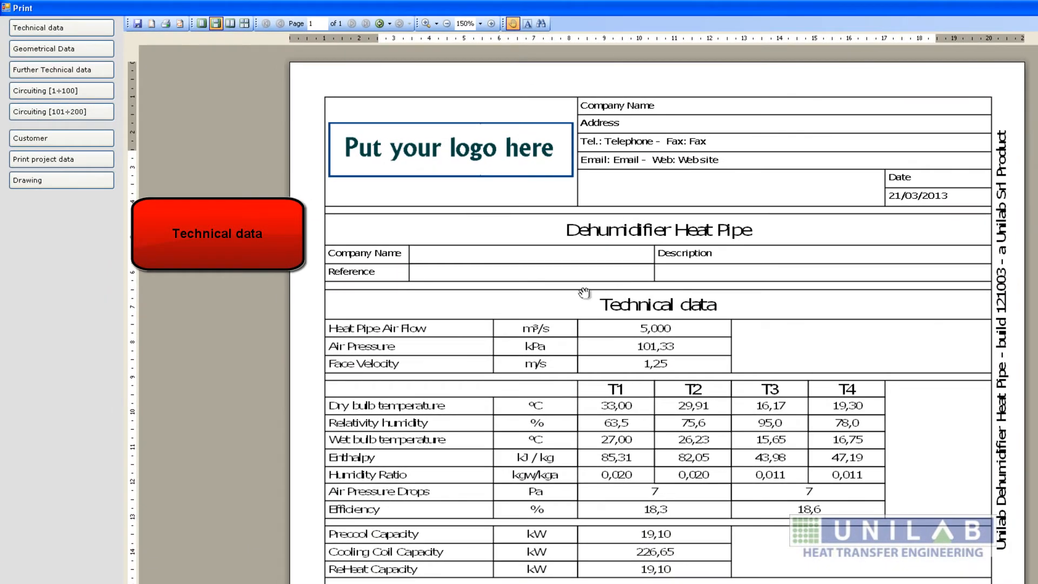
{"action": "scroll", "coordinate": [657, 324], "scroll_direction": "down", "scroll_amount": 2}
{"action": "scroll", "coordinate": [657, 324], "scroll_direction": "down", "scroll_amount": 4}
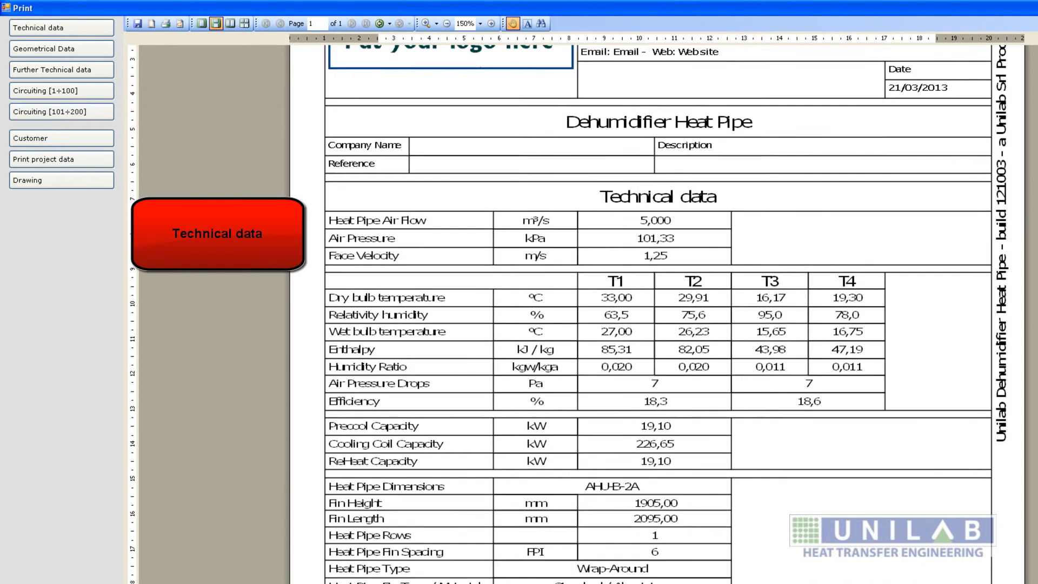
{"action": "scroll", "coordinate": [656, 324], "scroll_direction": "down", "scroll_amount": 3}
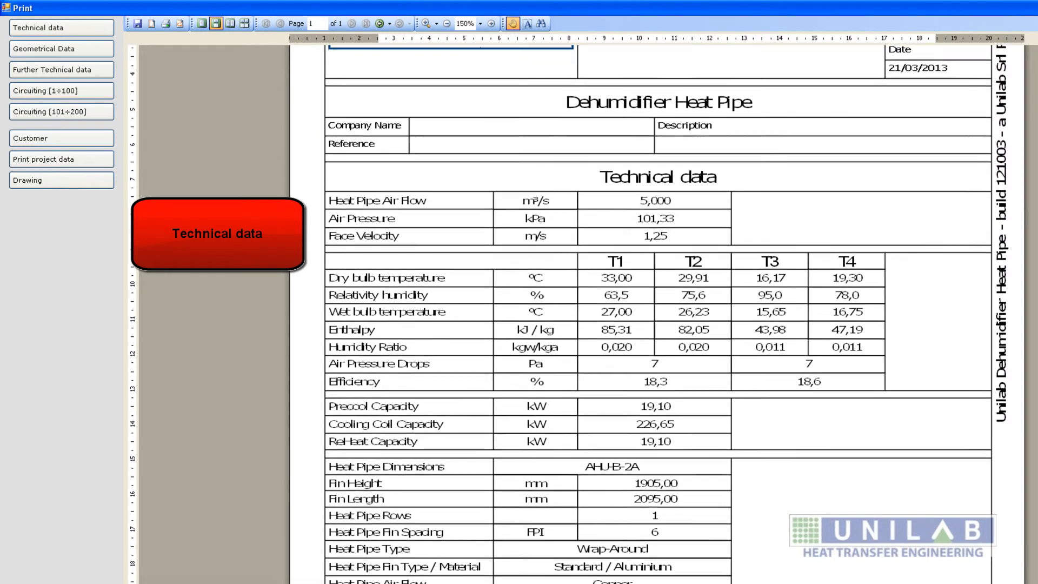
{"action": "scroll", "coordinate": [657, 325], "scroll_direction": "down", "scroll_amount": 3}
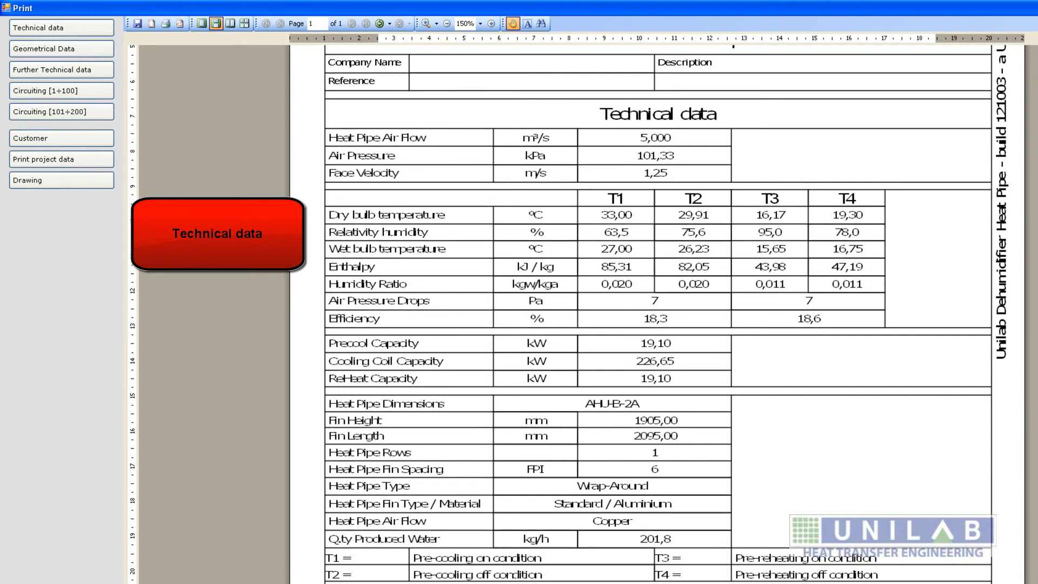
{"action": "scroll", "coordinate": [656, 325], "scroll_direction": "down", "scroll_amount": 10}
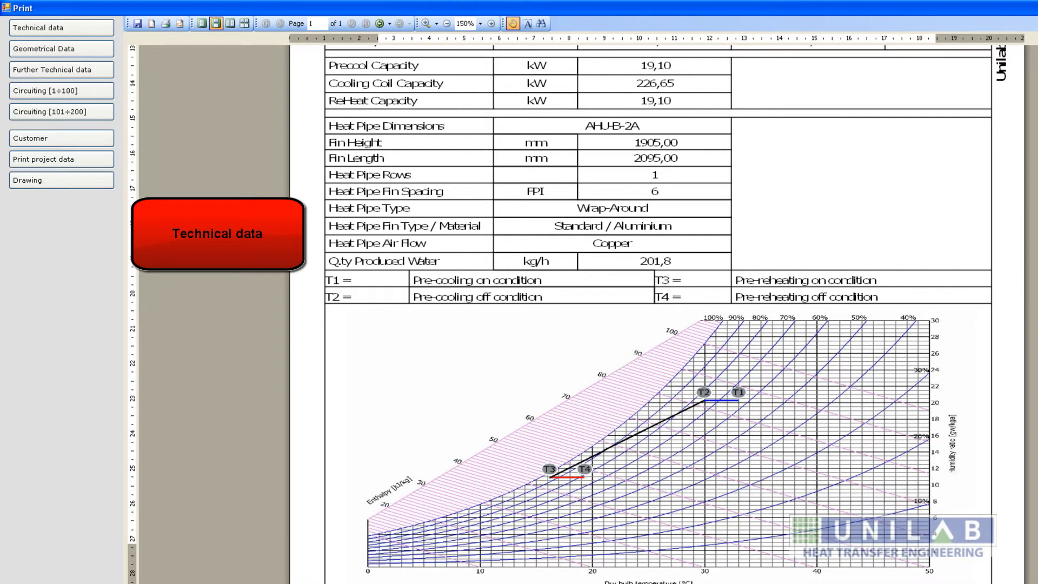
{"action": "scroll", "coordinate": [657, 324], "scroll_direction": "down", "scroll_amount": 2}
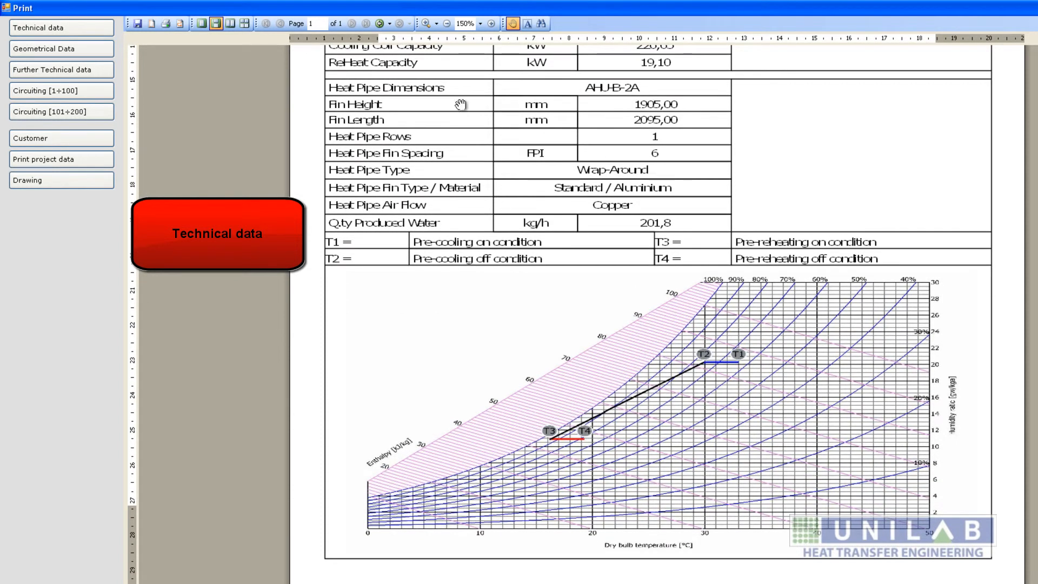
Examine the geometrical data report, from the tube geometry table down to the dimensioned heat pipe drawing.
{"action": "left_click", "coordinate": [76, 49]}
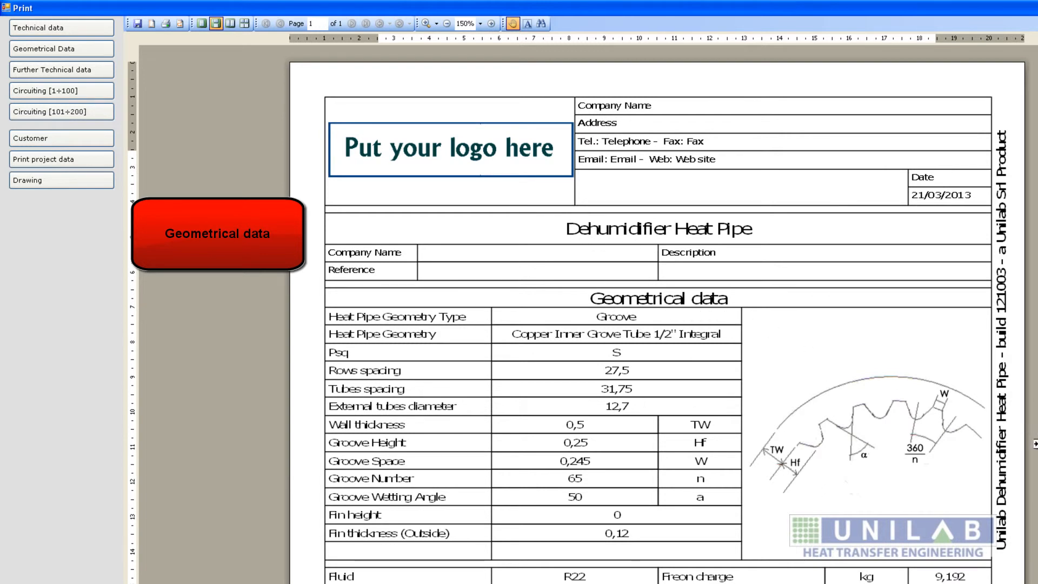
{"action": "scroll", "coordinate": [657, 314], "scroll_direction": "down", "scroll_amount": 1}
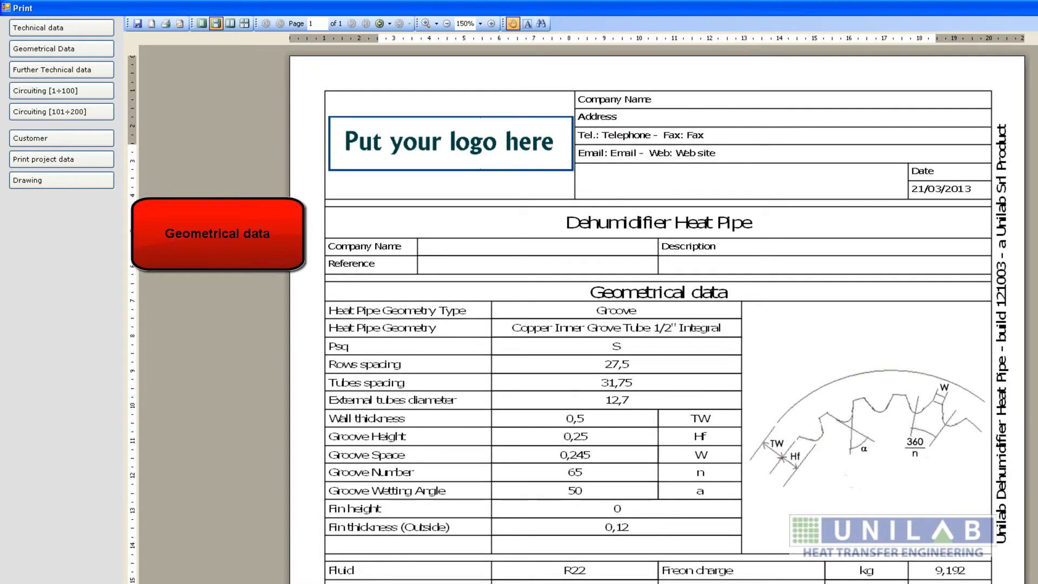
{"action": "scroll", "coordinate": [657, 314], "scroll_direction": "down", "scroll_amount": 6}
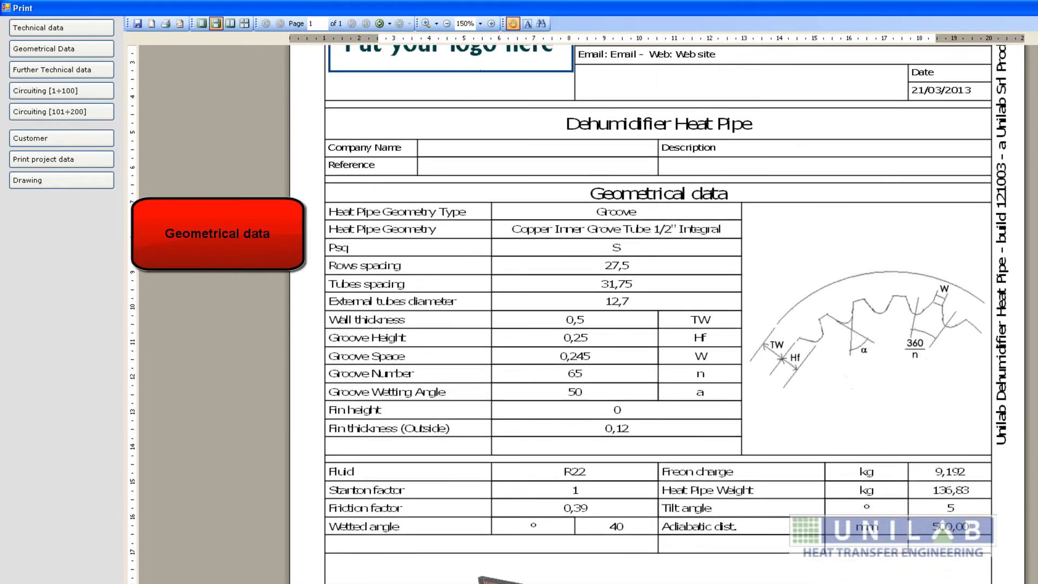
{"action": "scroll", "coordinate": [657, 314], "scroll_direction": "down", "scroll_amount": 4}
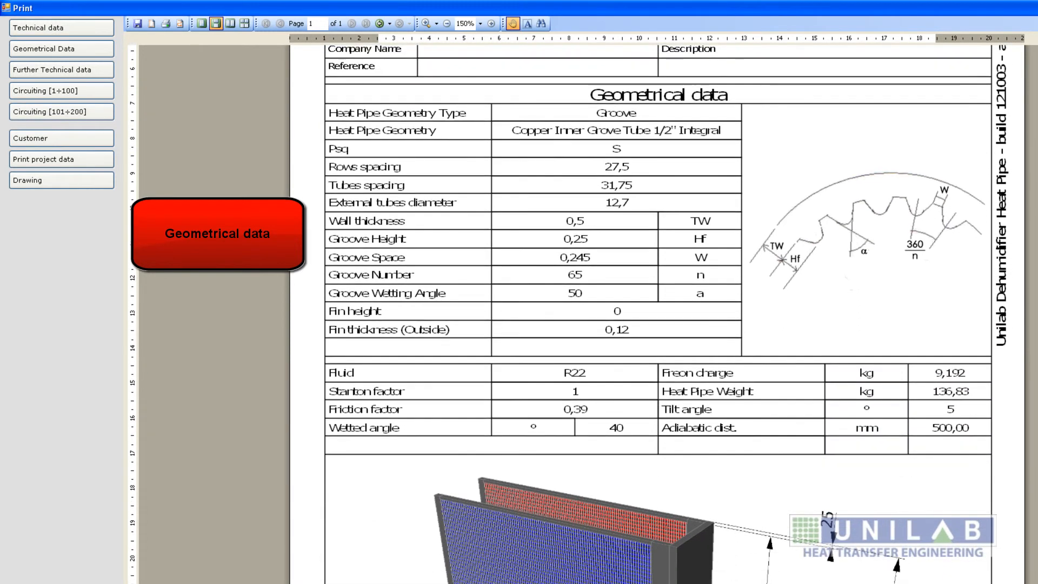
{"action": "scroll", "coordinate": [657, 314], "scroll_direction": "down", "scroll_amount": 4}
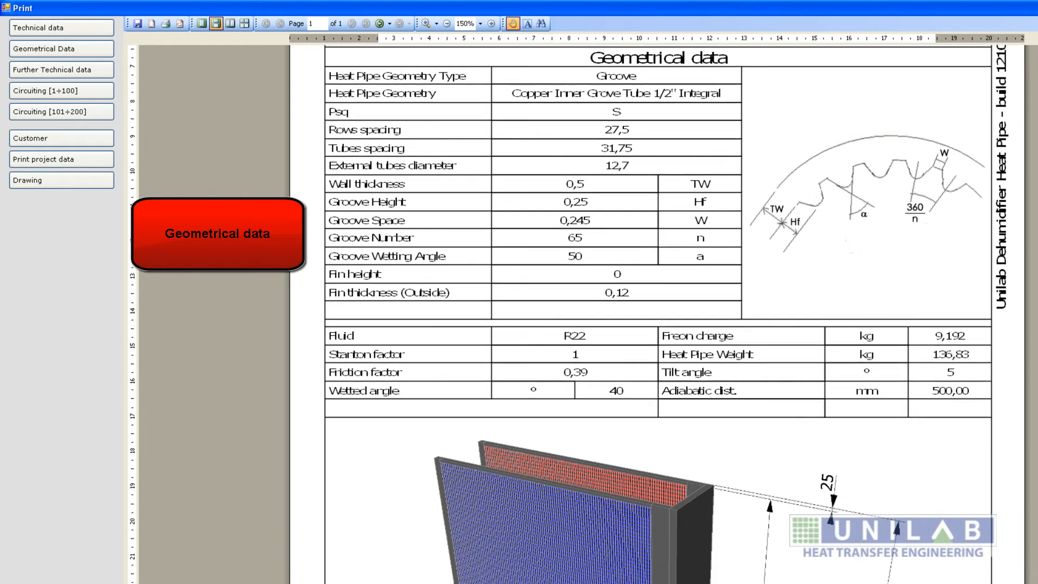
{"action": "scroll", "coordinate": [657, 314], "scroll_direction": "down", "scroll_amount": 4}
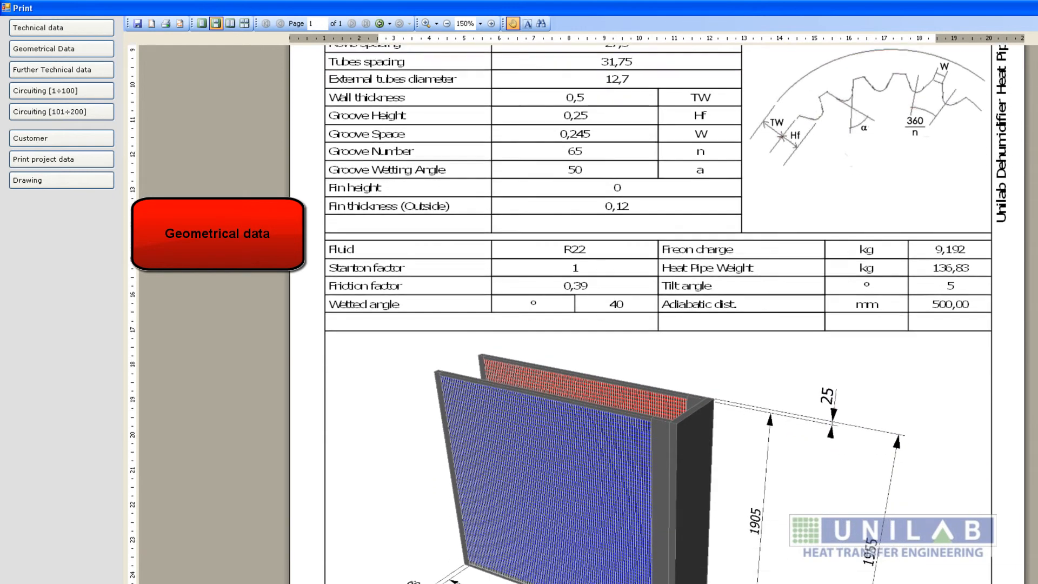
{"action": "scroll", "coordinate": [657, 314], "scroll_direction": "down", "scroll_amount": 4}
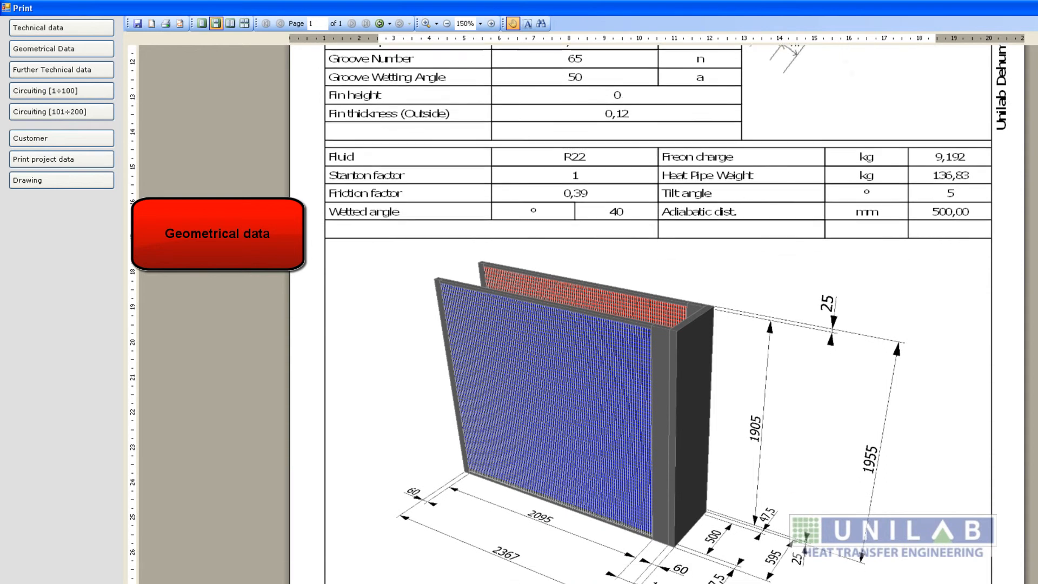
{"action": "scroll", "coordinate": [656, 314], "scroll_direction": "down", "scroll_amount": 2}
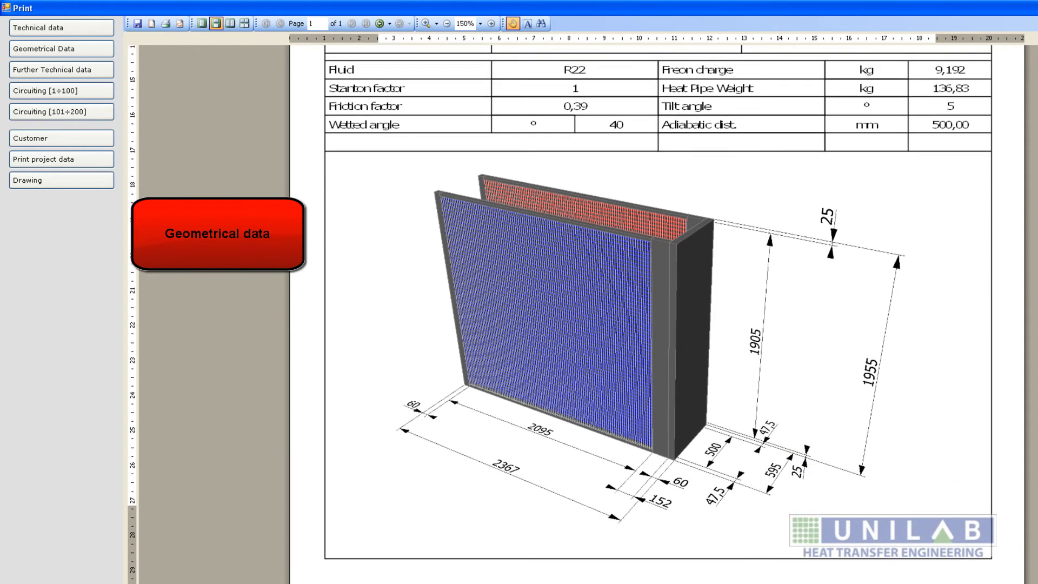
Review the further technical data report through to the end of its property table.
{"action": "left_click", "coordinate": [65, 71]}
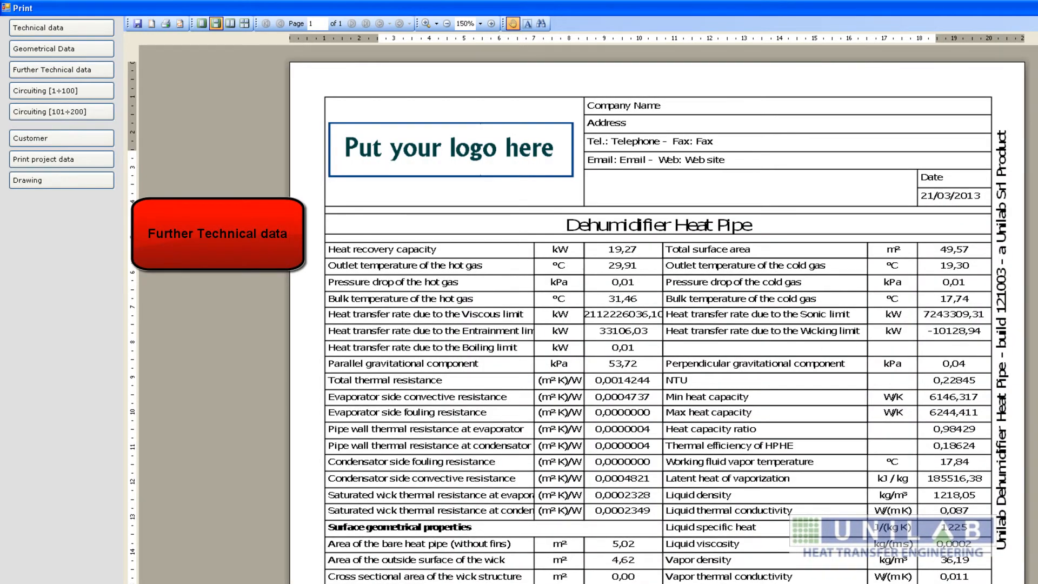
{"action": "scroll", "coordinate": [658, 325], "scroll_direction": "down", "scroll_amount": 3}
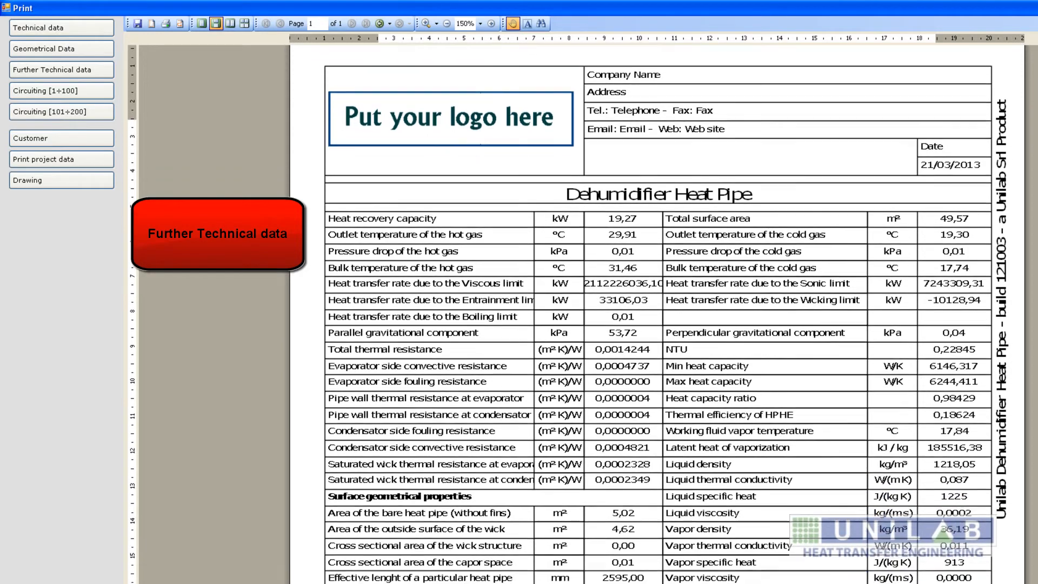
{"action": "scroll", "coordinate": [658, 325], "scroll_direction": "down", "scroll_amount": 5}
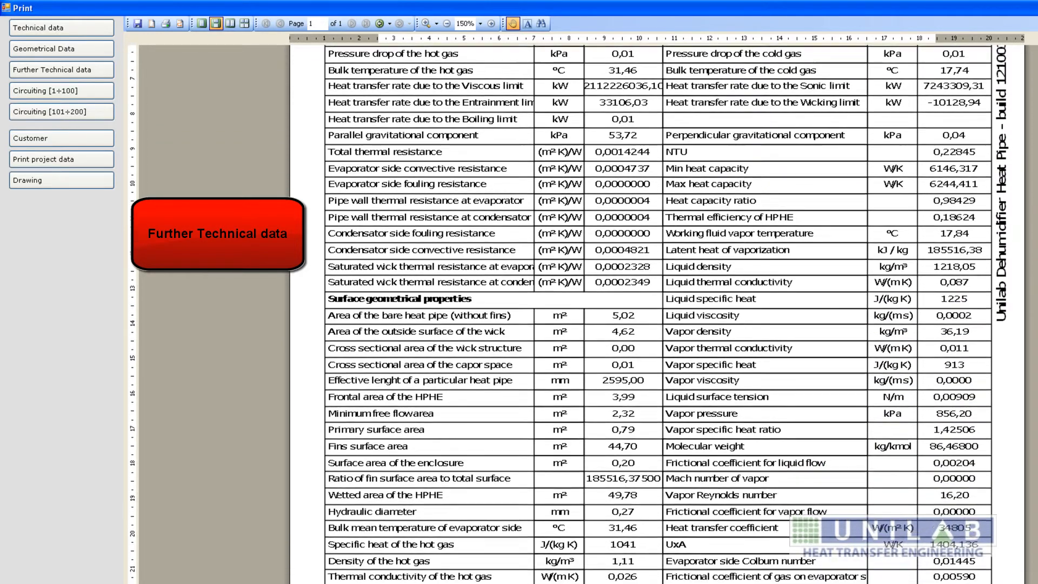
{"action": "scroll", "coordinate": [658, 324], "scroll_direction": "down", "scroll_amount": 5}
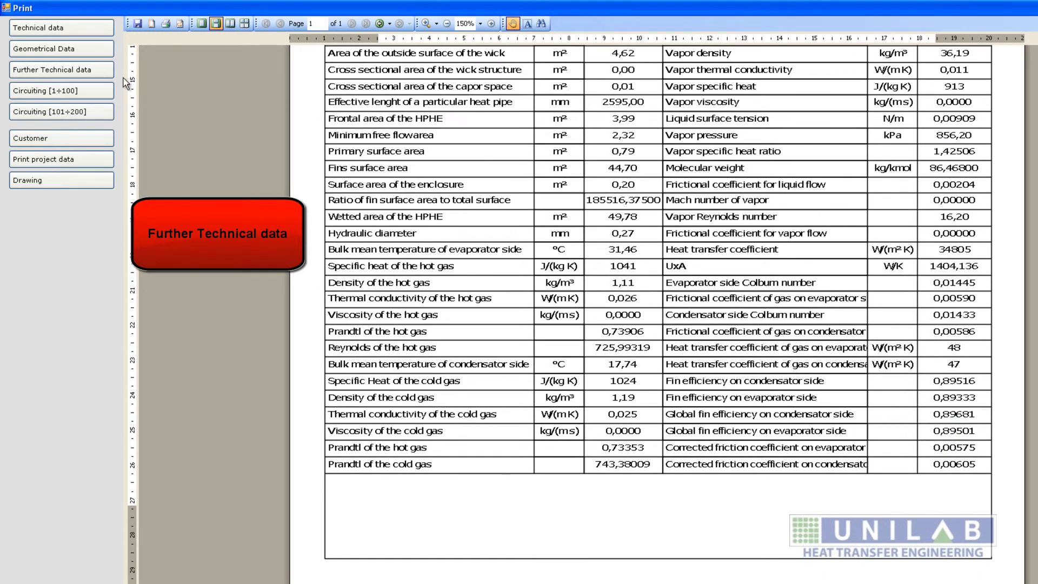
Review the circuiting reports for circuits 1 to 100 and 101 to 200.
{"action": "left_click", "coordinate": [85, 93]}
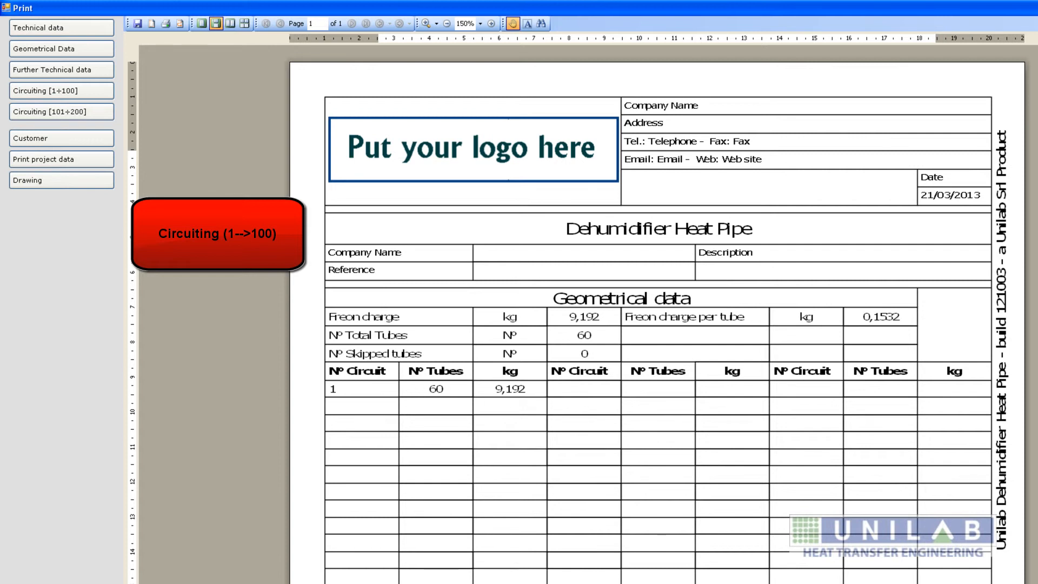
{"action": "scroll", "coordinate": [656, 314], "scroll_direction": "down", "scroll_amount": 10}
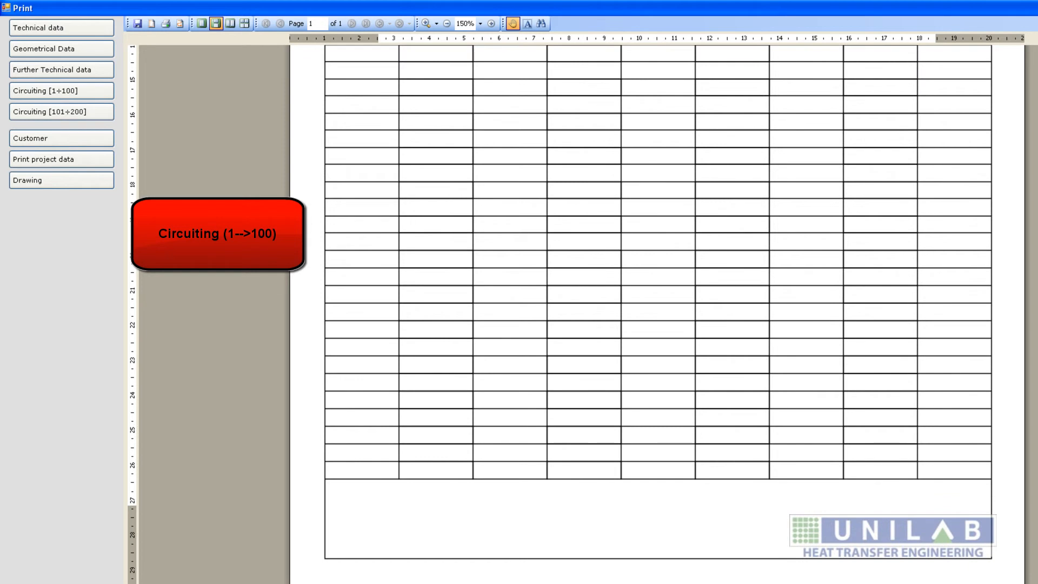
{"action": "left_click", "coordinate": [63, 116]}
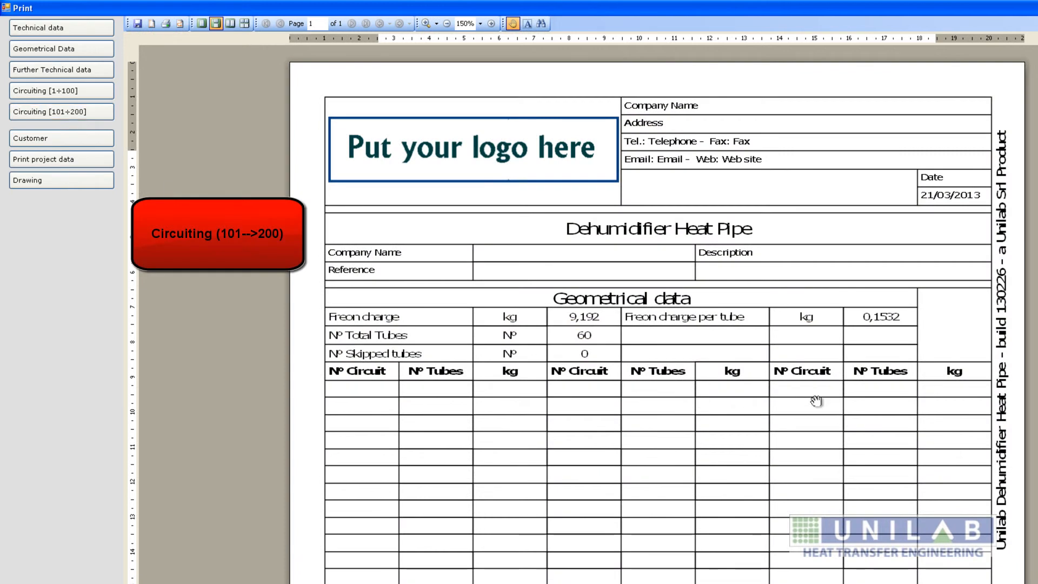
{"action": "scroll", "coordinate": [657, 313], "scroll_direction": "down", "scroll_amount": 10}
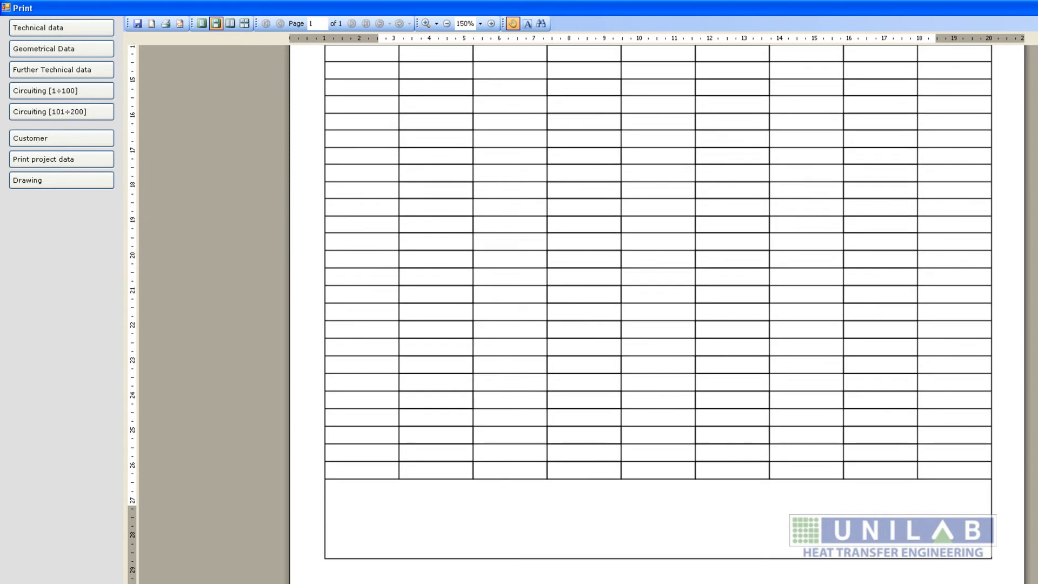
Generate the 3D drawing of the heat pipe, followed by its 2D drawing.
{"action": "left_click", "coordinate": [55, 183]}
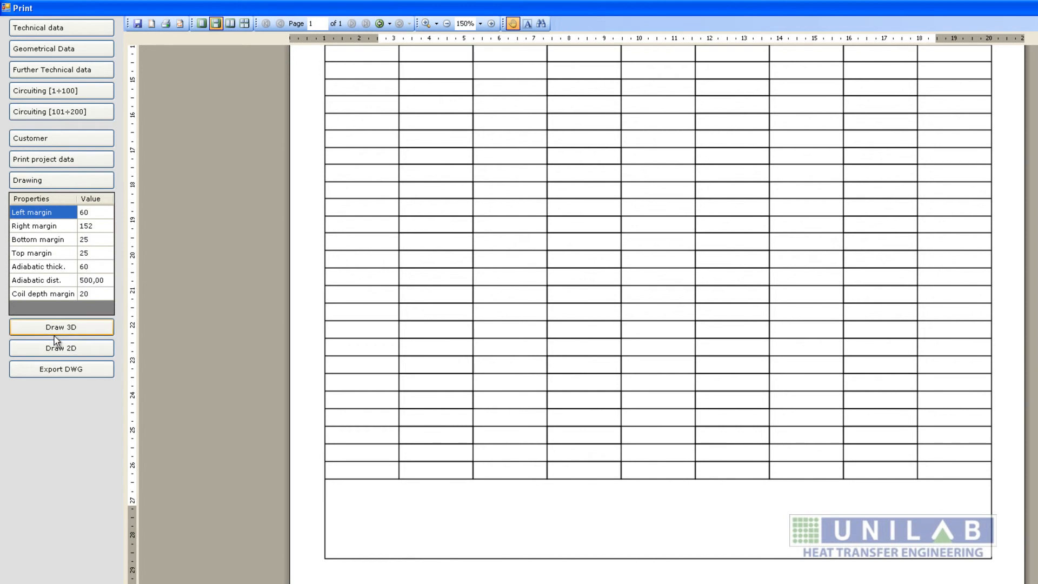
{"action": "left_click", "coordinate": [60, 333]}
{"action": "left_click", "coordinate": [59, 330]}
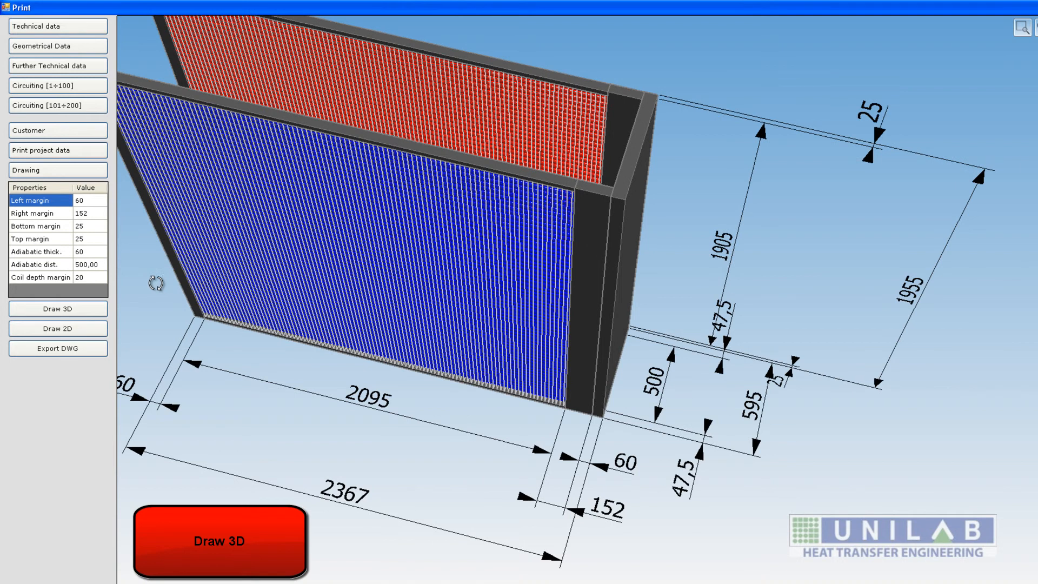
{"action": "left_click", "coordinate": [47, 329]}
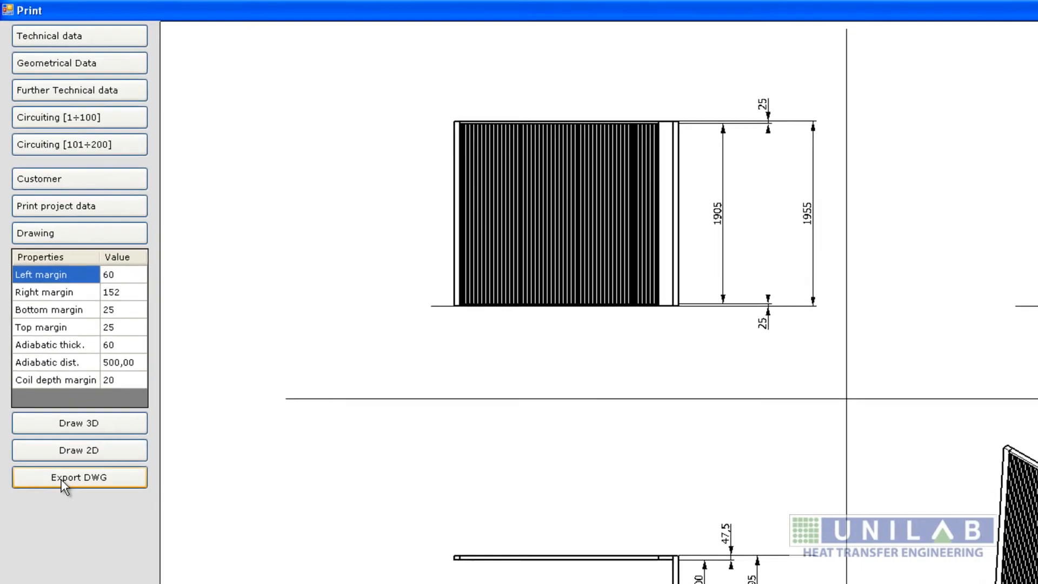
Try to export the drawing as a DWG file to the Desktop, and leave the print preview.
{"action": "left_click", "coordinate": [45, 349]}
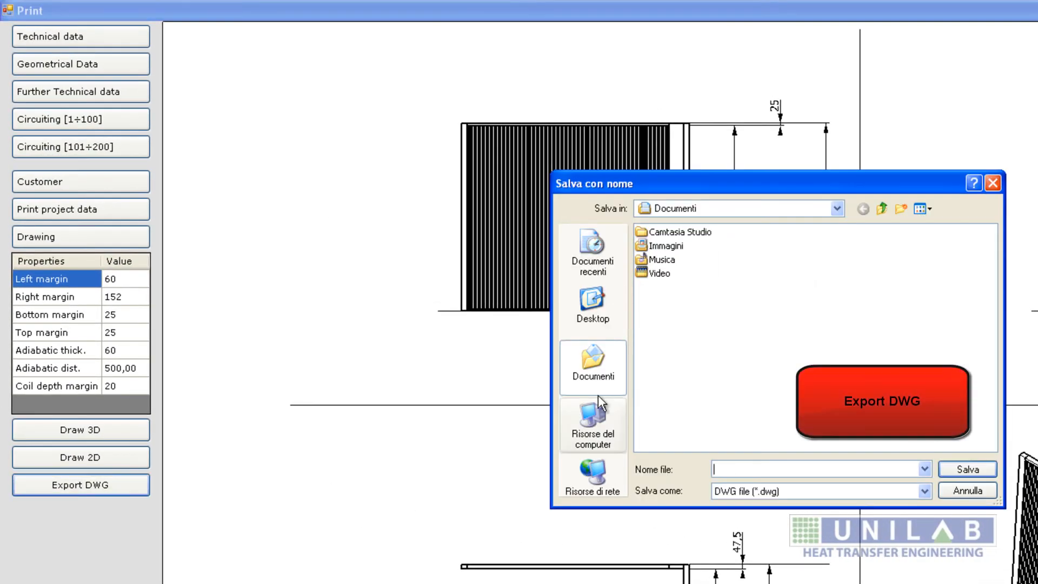
{"action": "left_click", "coordinate": [590, 329]}
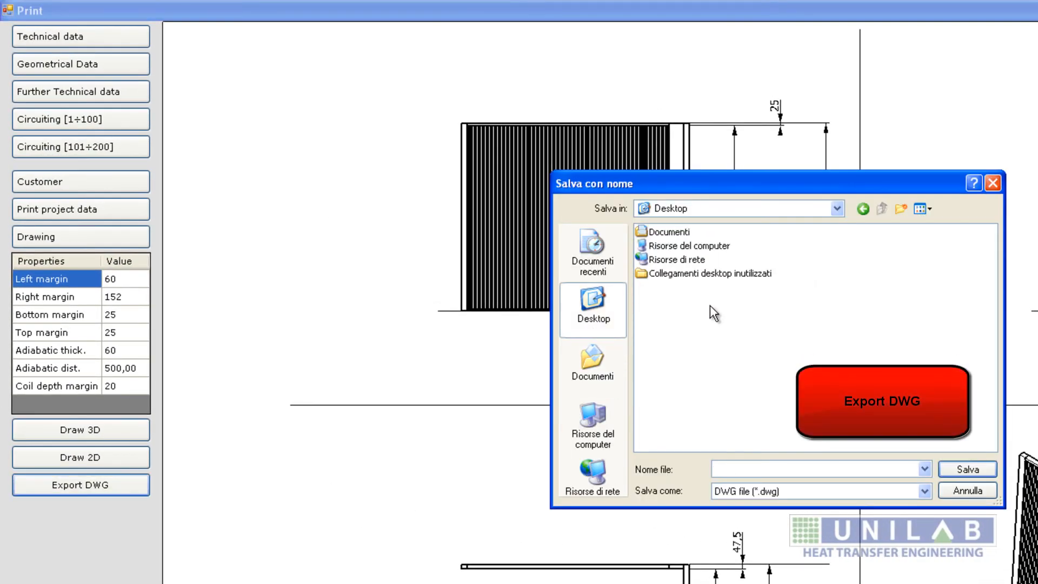
{"action": "left_click", "coordinate": [967, 490]}
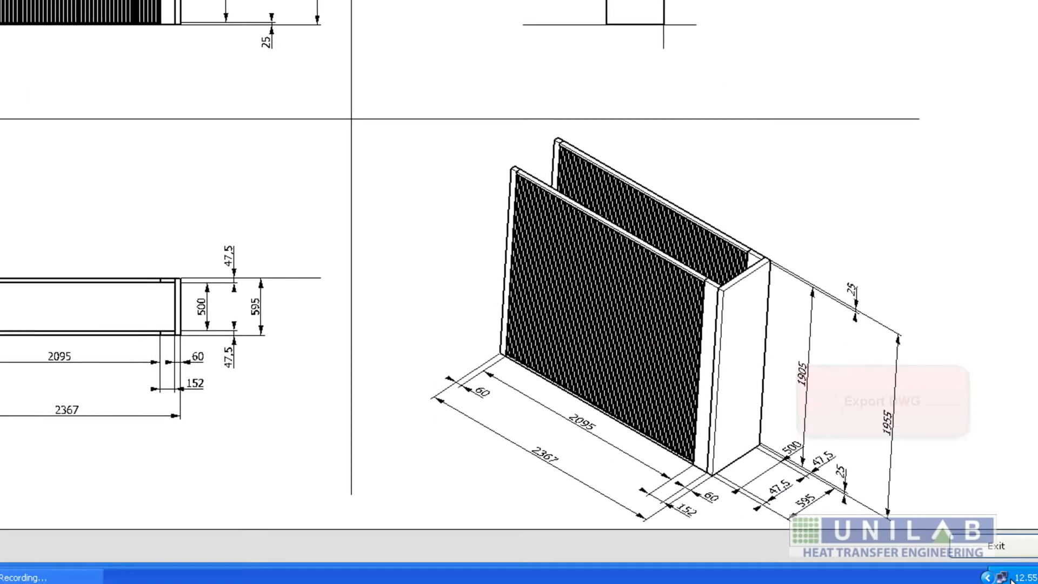
{"action": "left_click", "coordinate": [992, 549]}
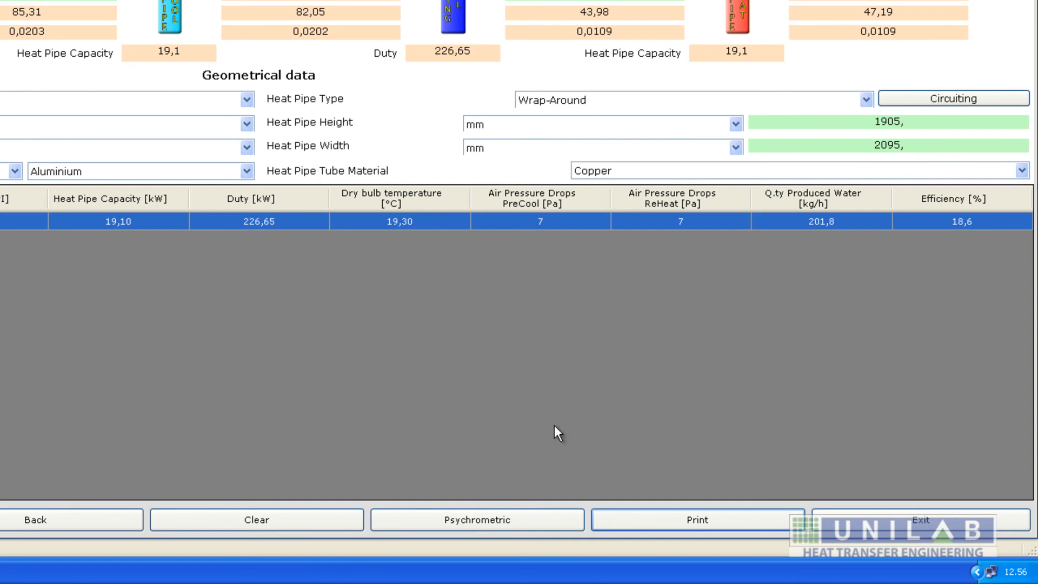
View the psychrometric chart of the selected solution in a maximized window and close it.
{"action": "left_click", "coordinate": [541, 526]}
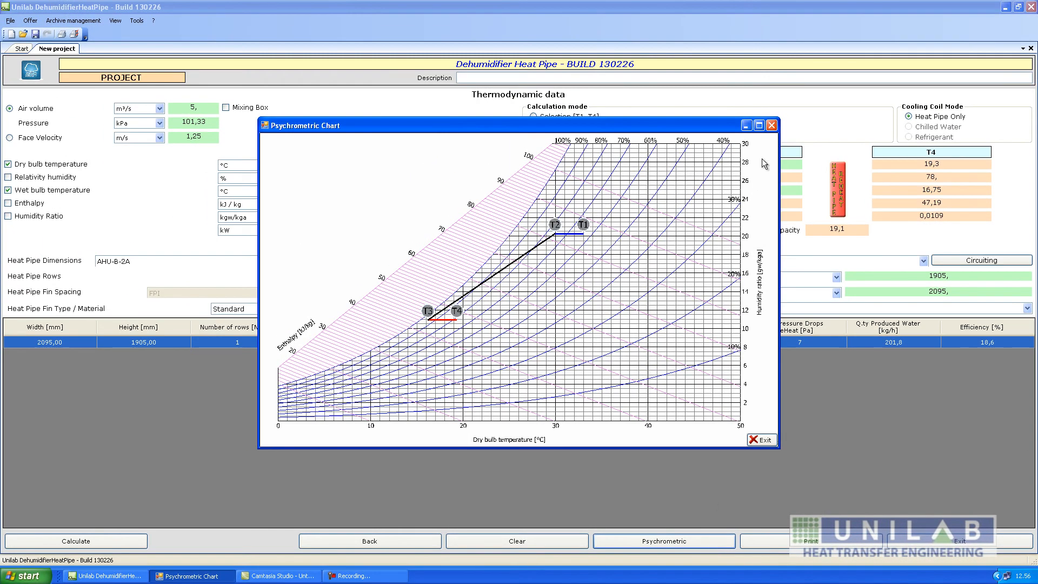
{"action": "left_click", "coordinate": [759, 125]}
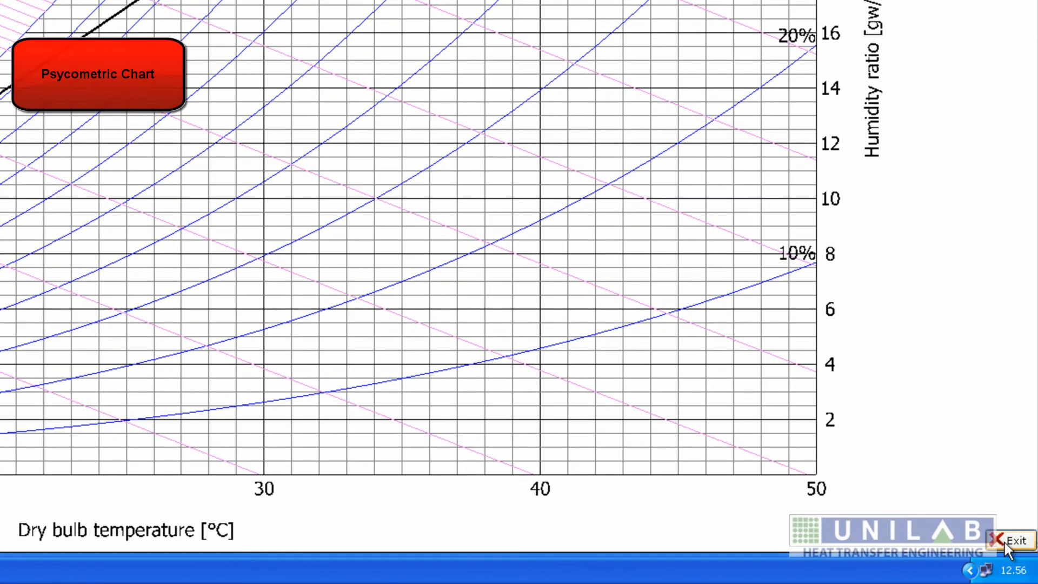
{"action": "left_click", "coordinate": [1012, 548]}
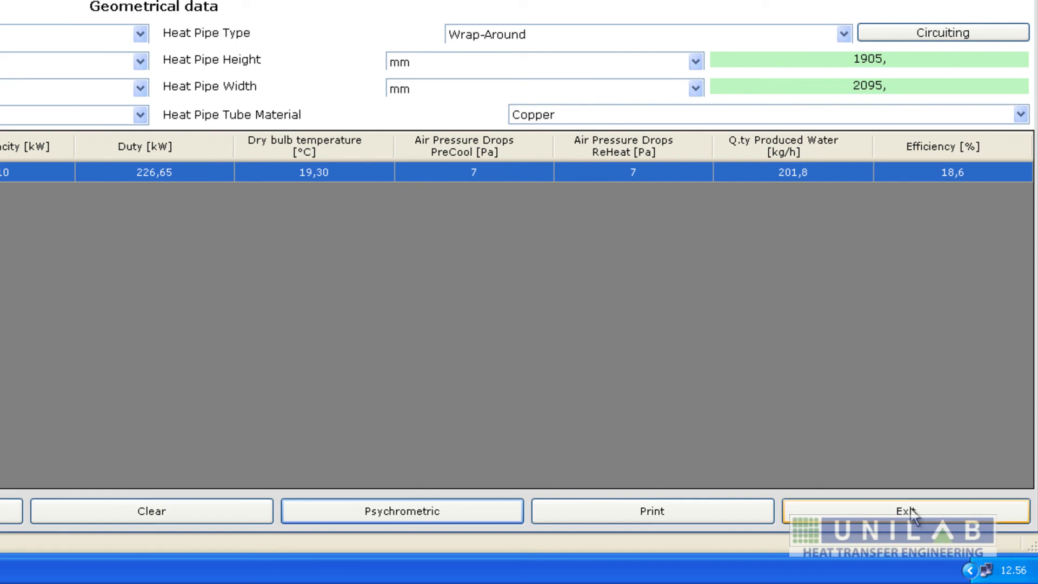
Close the heat pipe project without saving the changes.
{"action": "left_click", "coordinate": [885, 524]}
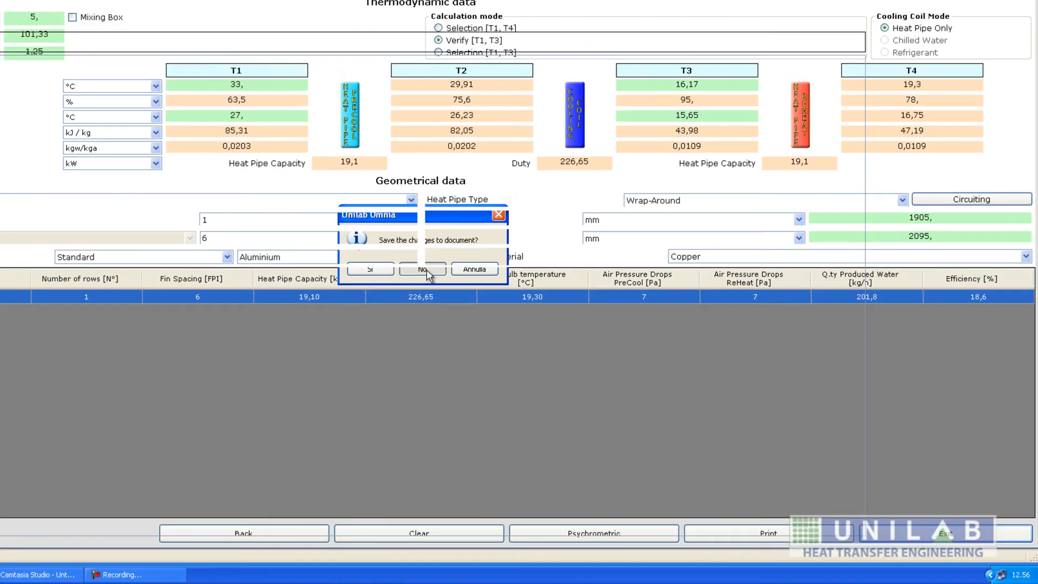
{"action": "left_click", "coordinate": [162, 133]}
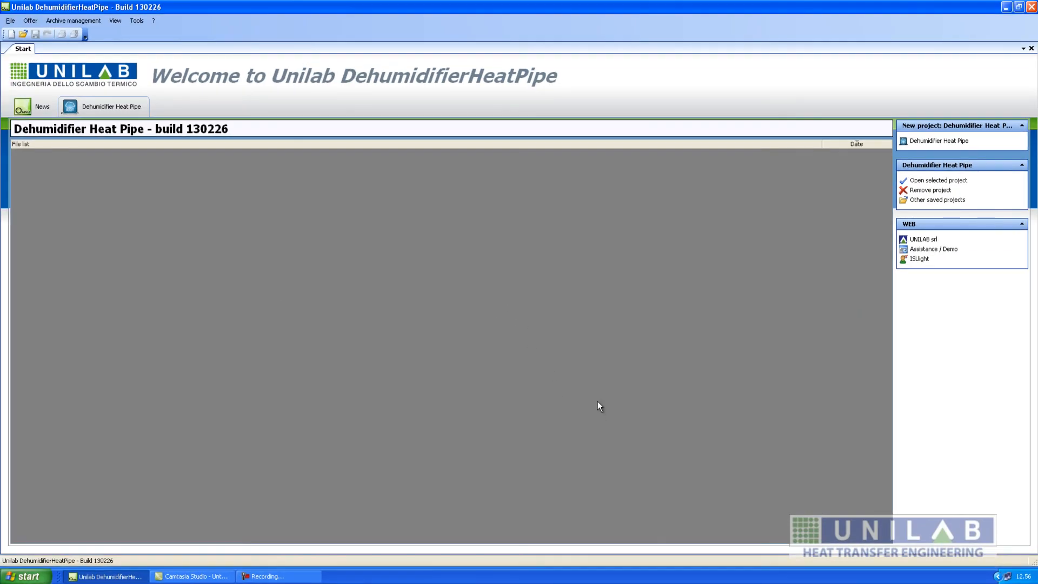